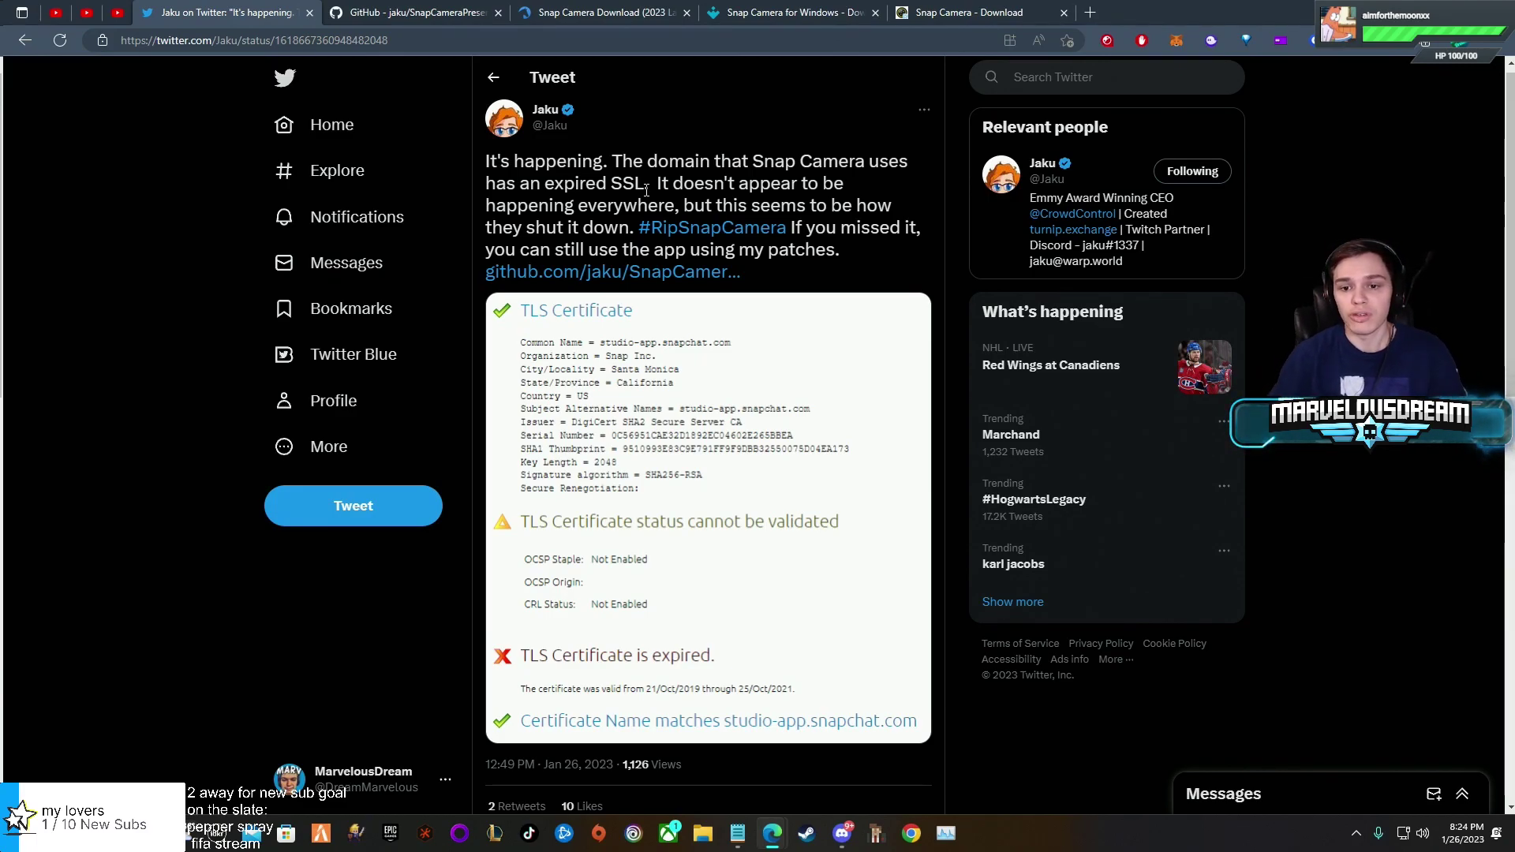
Go back to the earlier tweet announcing Snap Camera is gone, with its download and patch links
key("alt+Left")
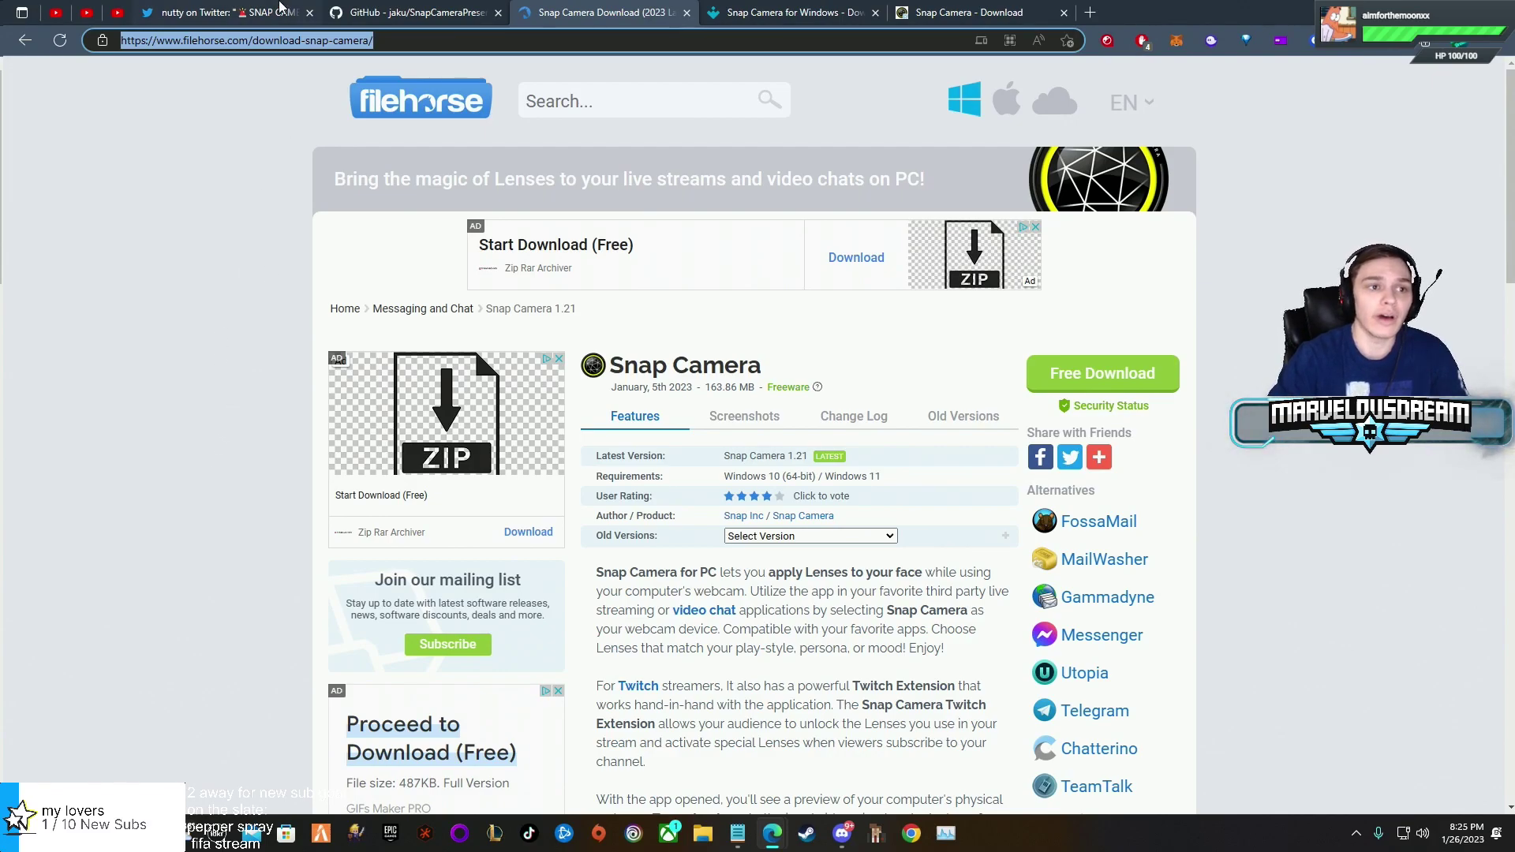
left_click(281, 9)
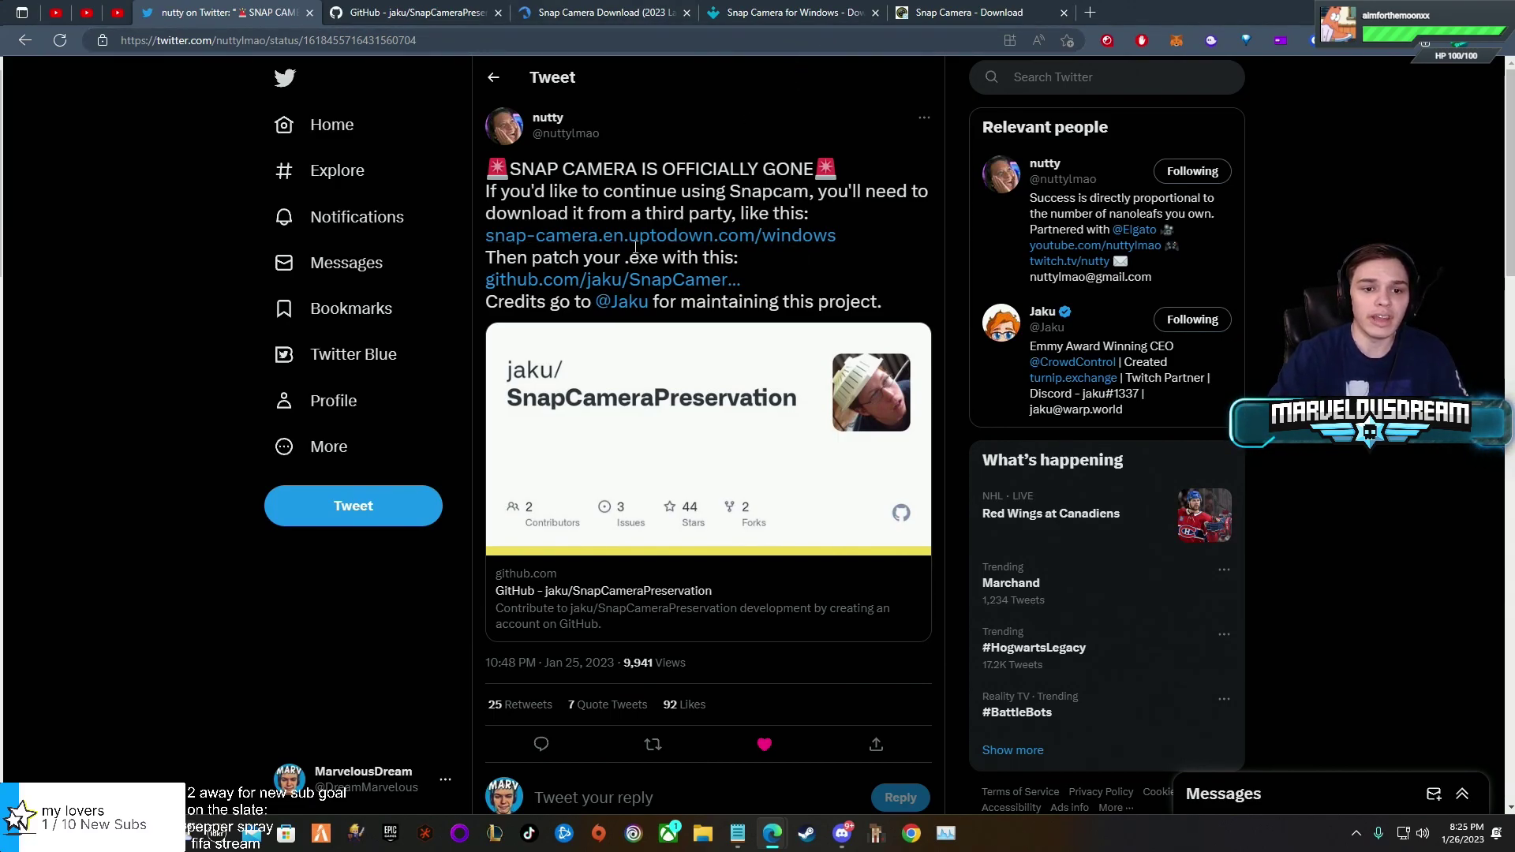
Compare the FileHorse, uptodown and softonic Snap Camera pages and the SnapCameraPreservation GitHub repository
left_click_drag(635, 247, 561, 258)
left_click(670, 180)
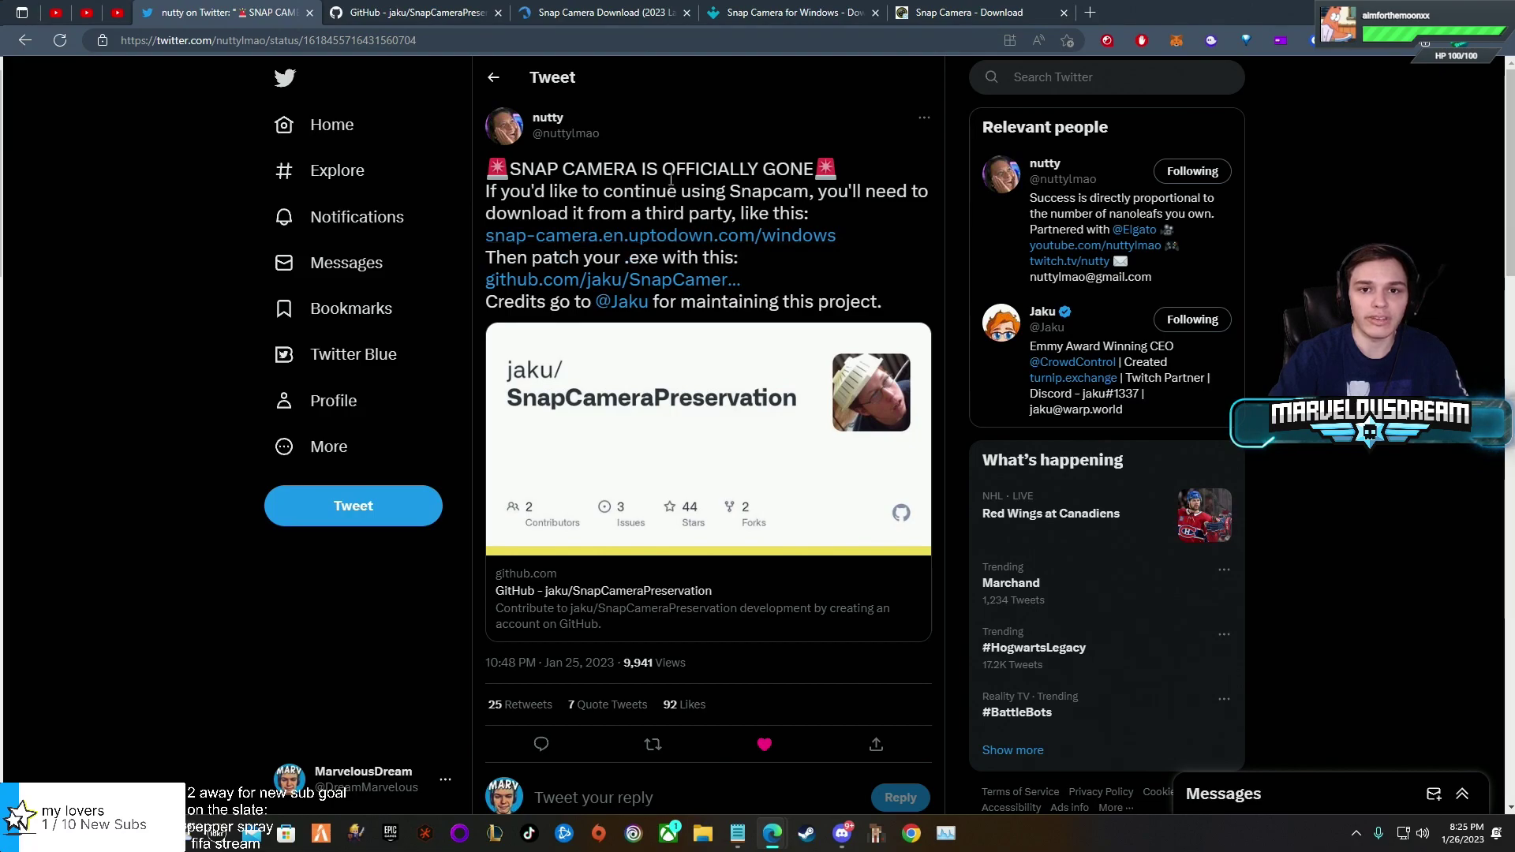
left_click(594, 13)
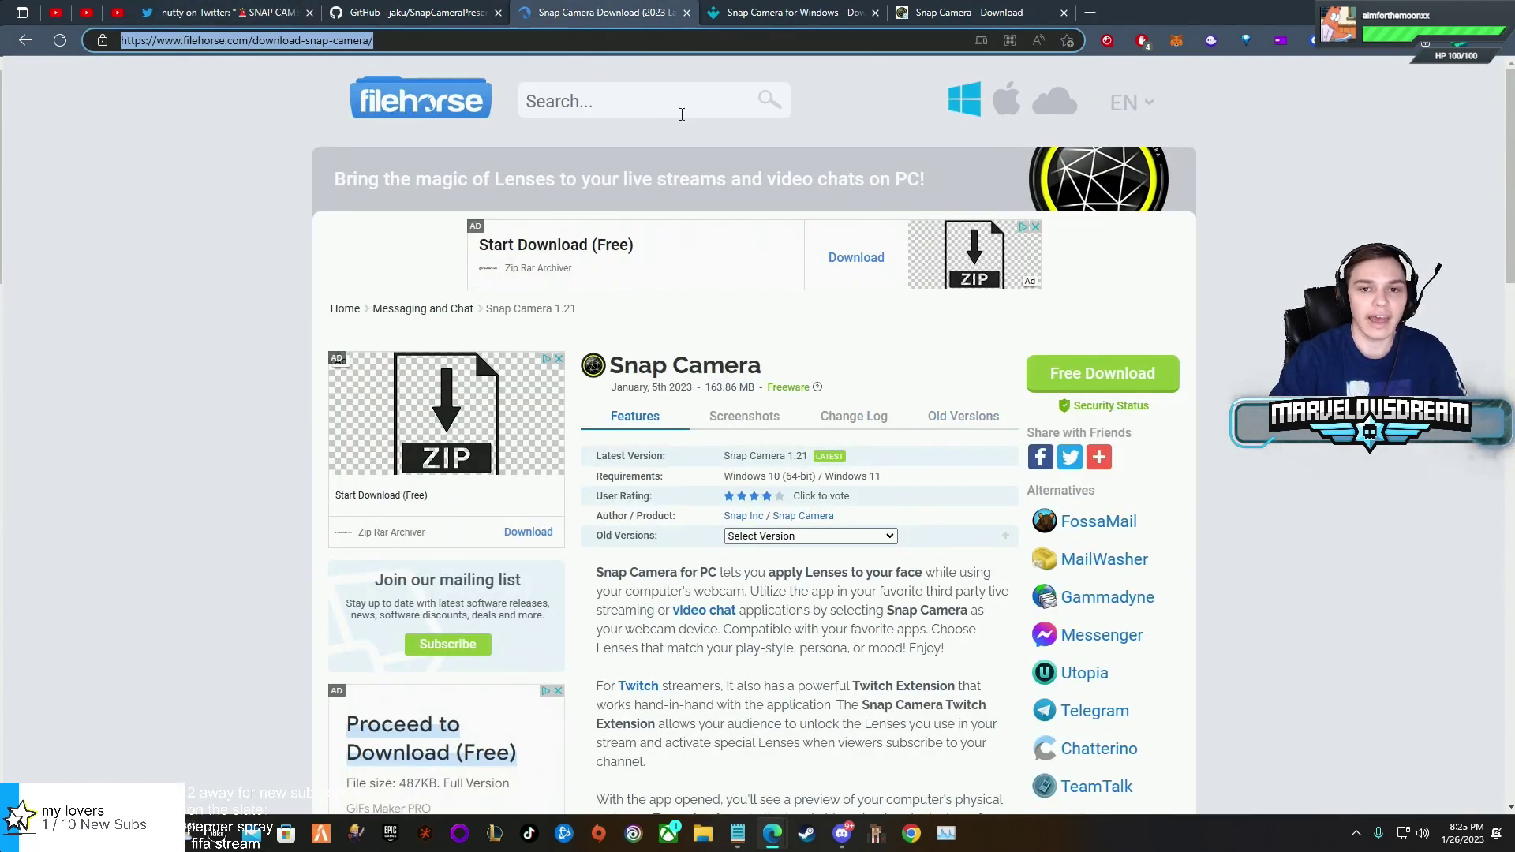
left_click(786, 13)
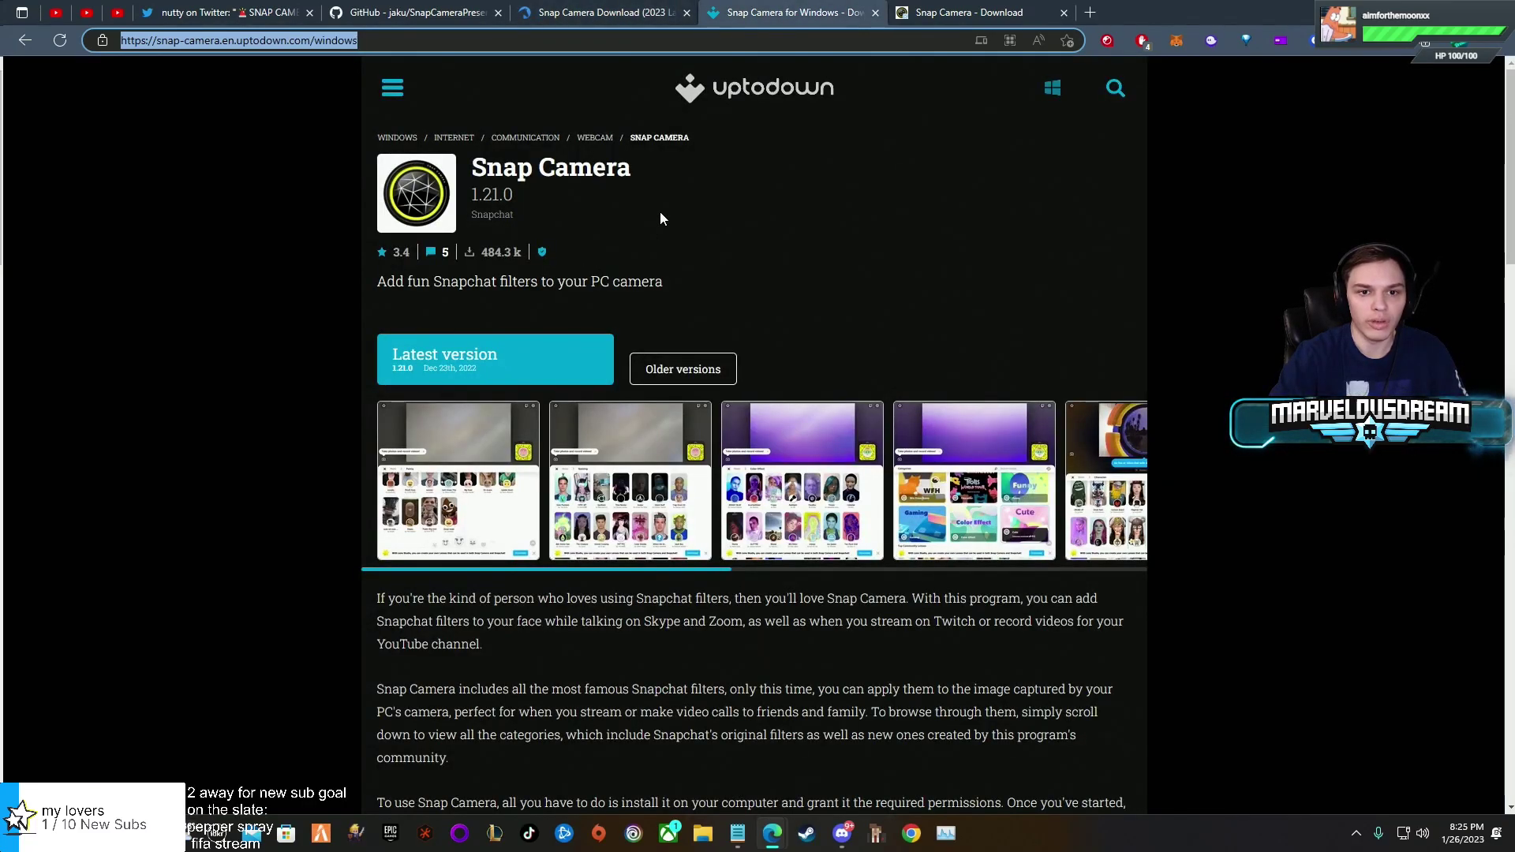
left_click(969, 10)
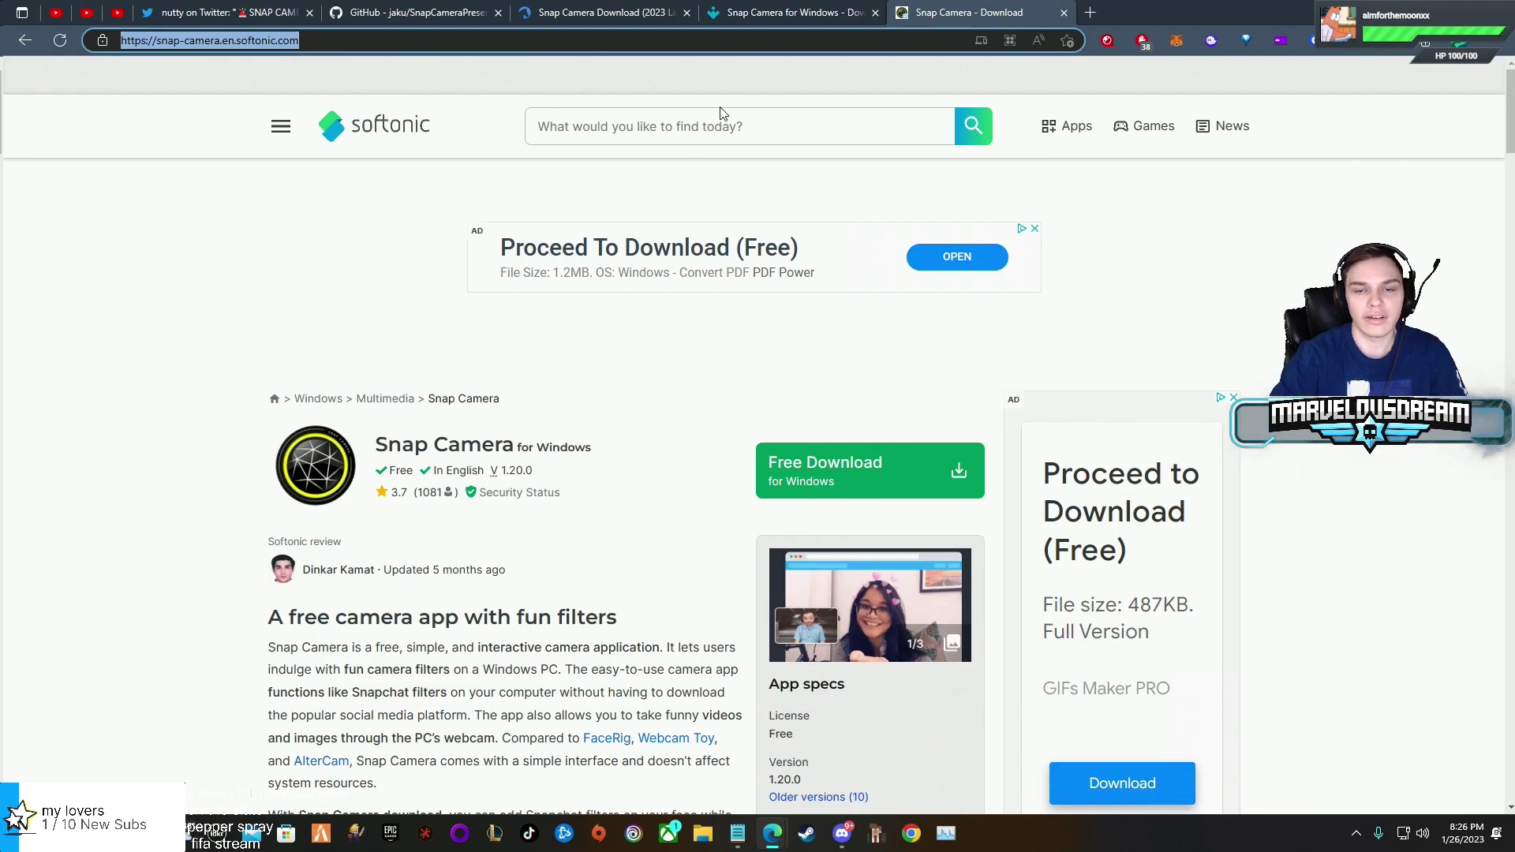
left_click(569, 9)
left_click(427, 8)
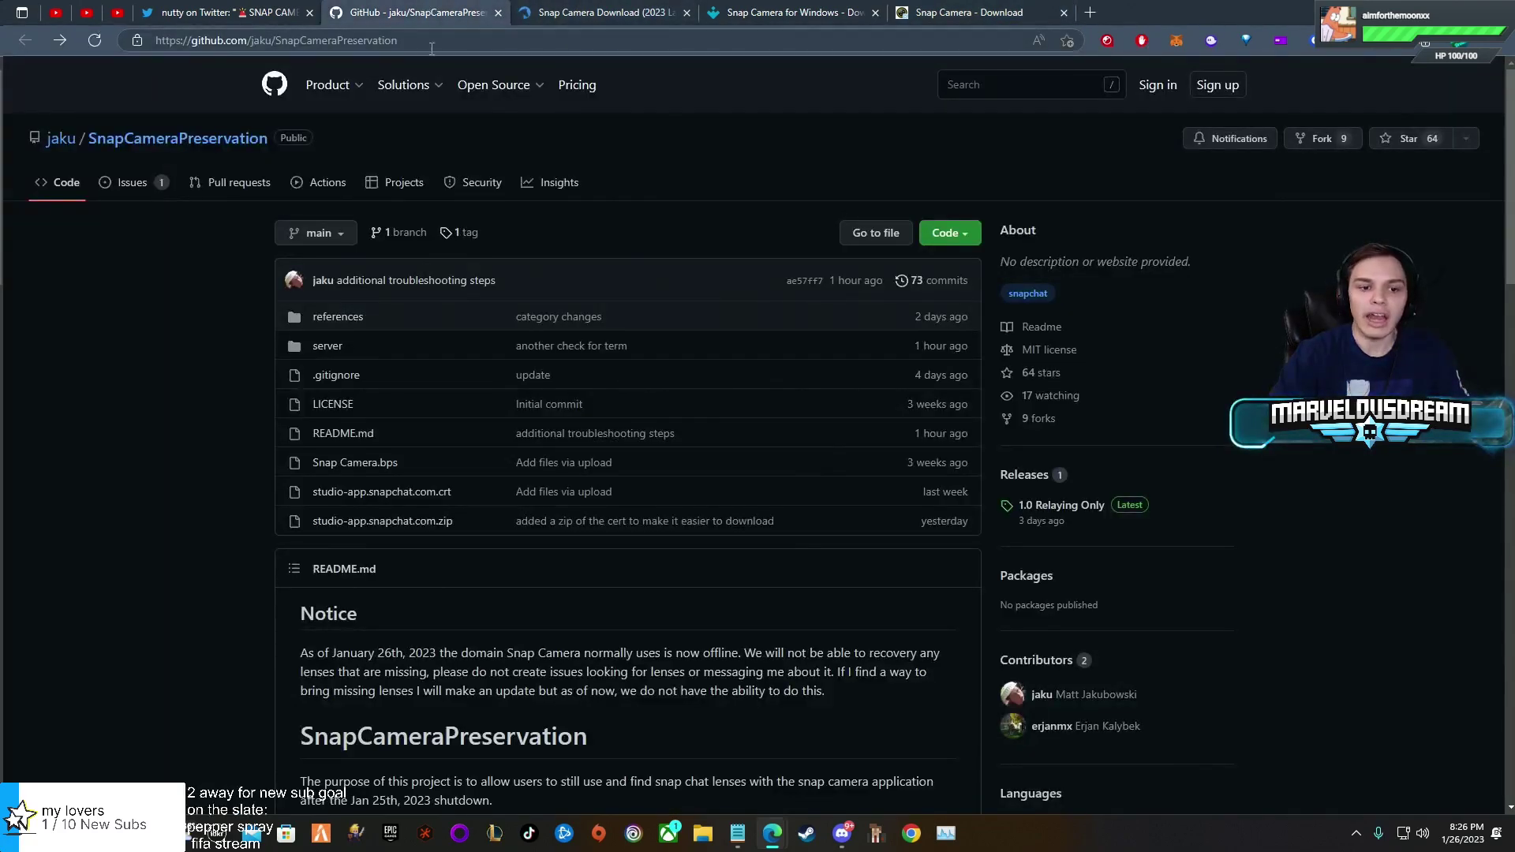
mouse_move(328, 85)
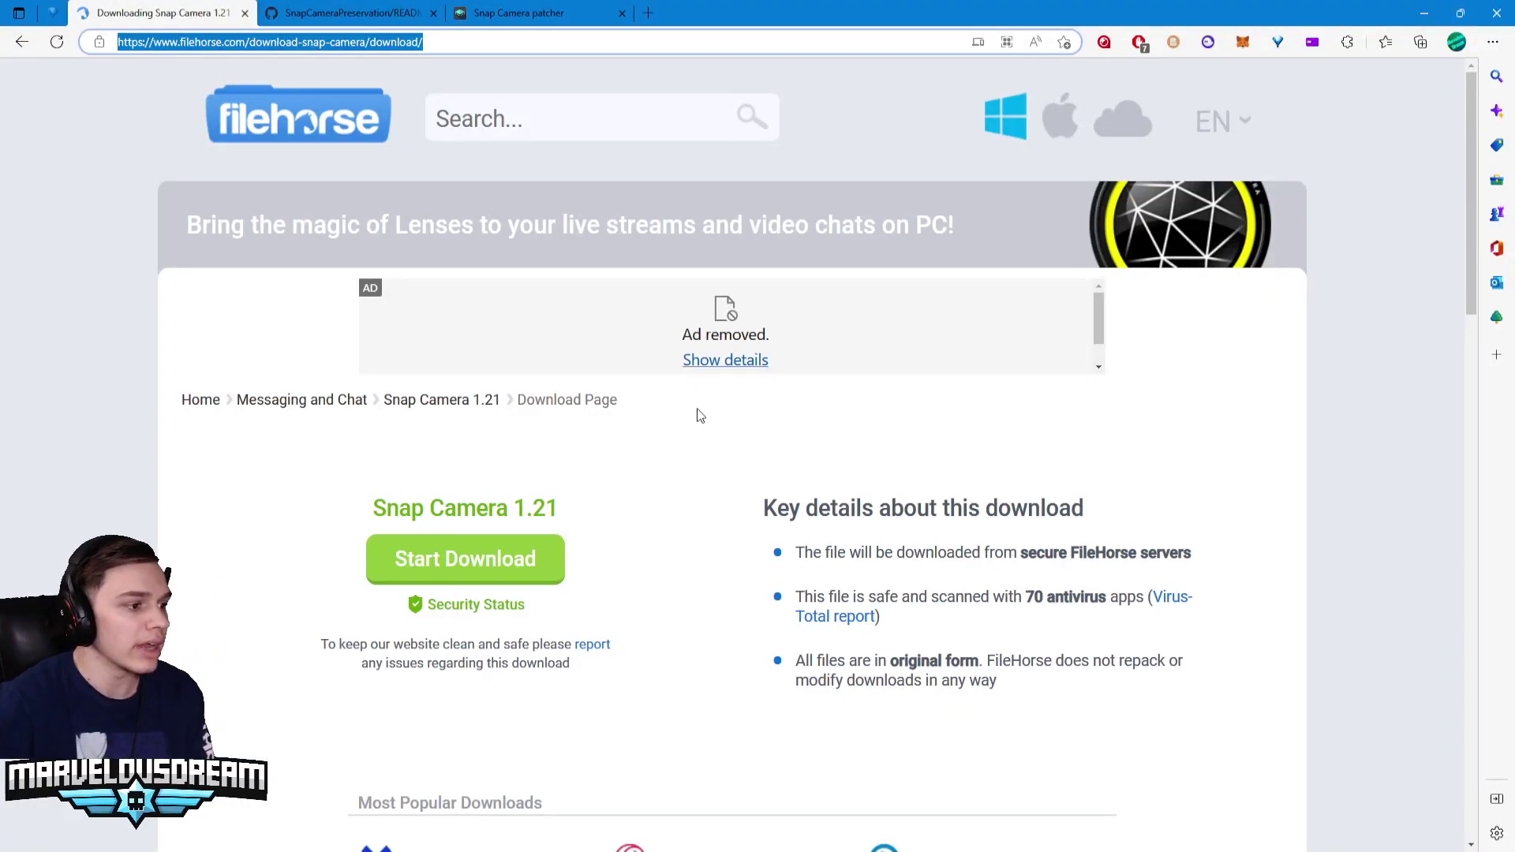
Start the Snap Camera 1.21 download from FileHorse and switch to the SnapCameraPreservation README
left_click(522, 560)
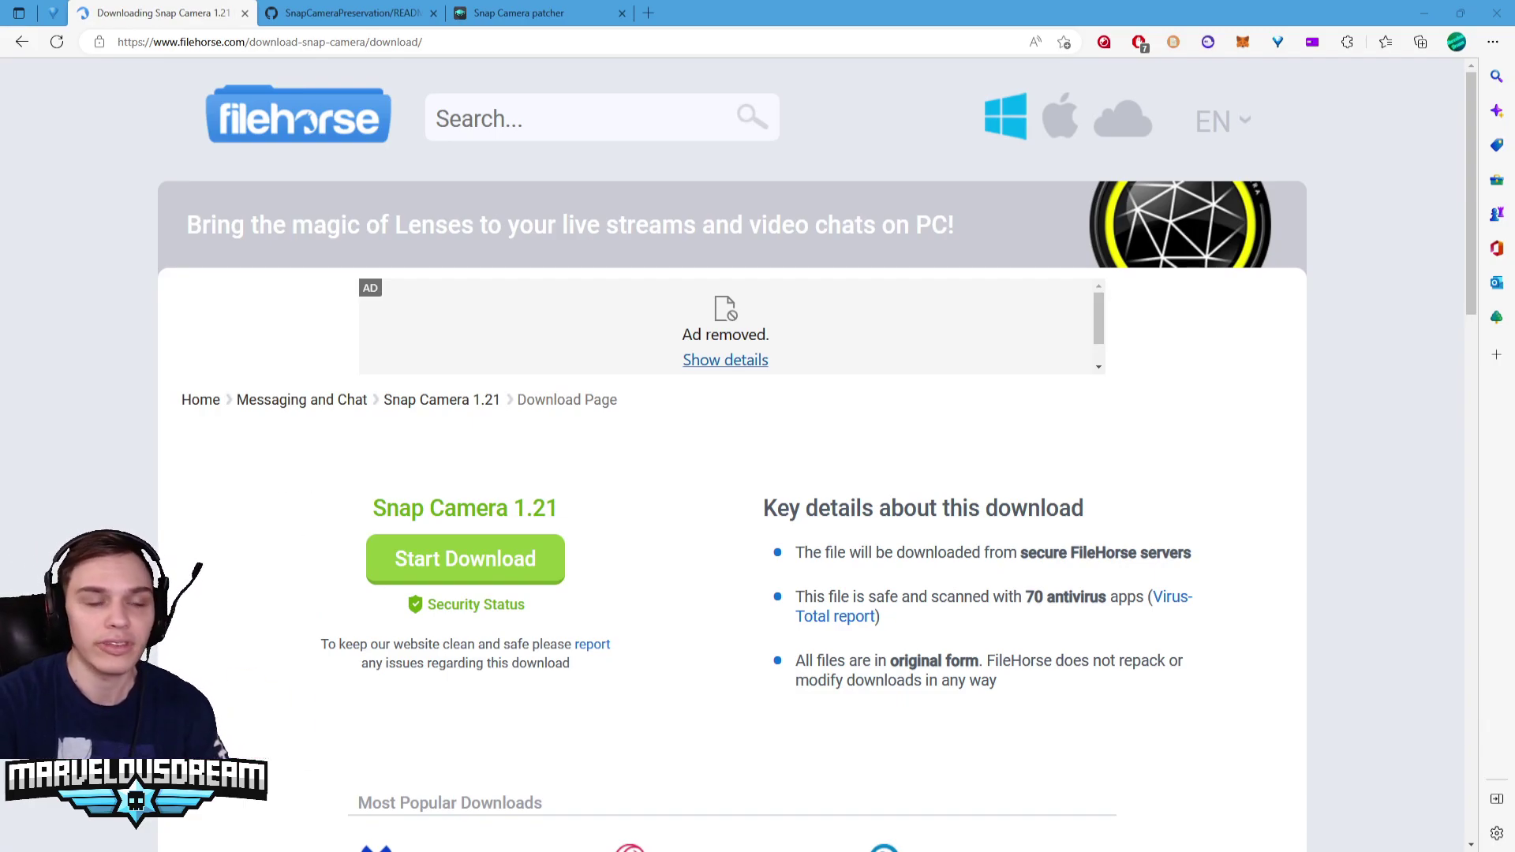
key("ctrl+Tab")
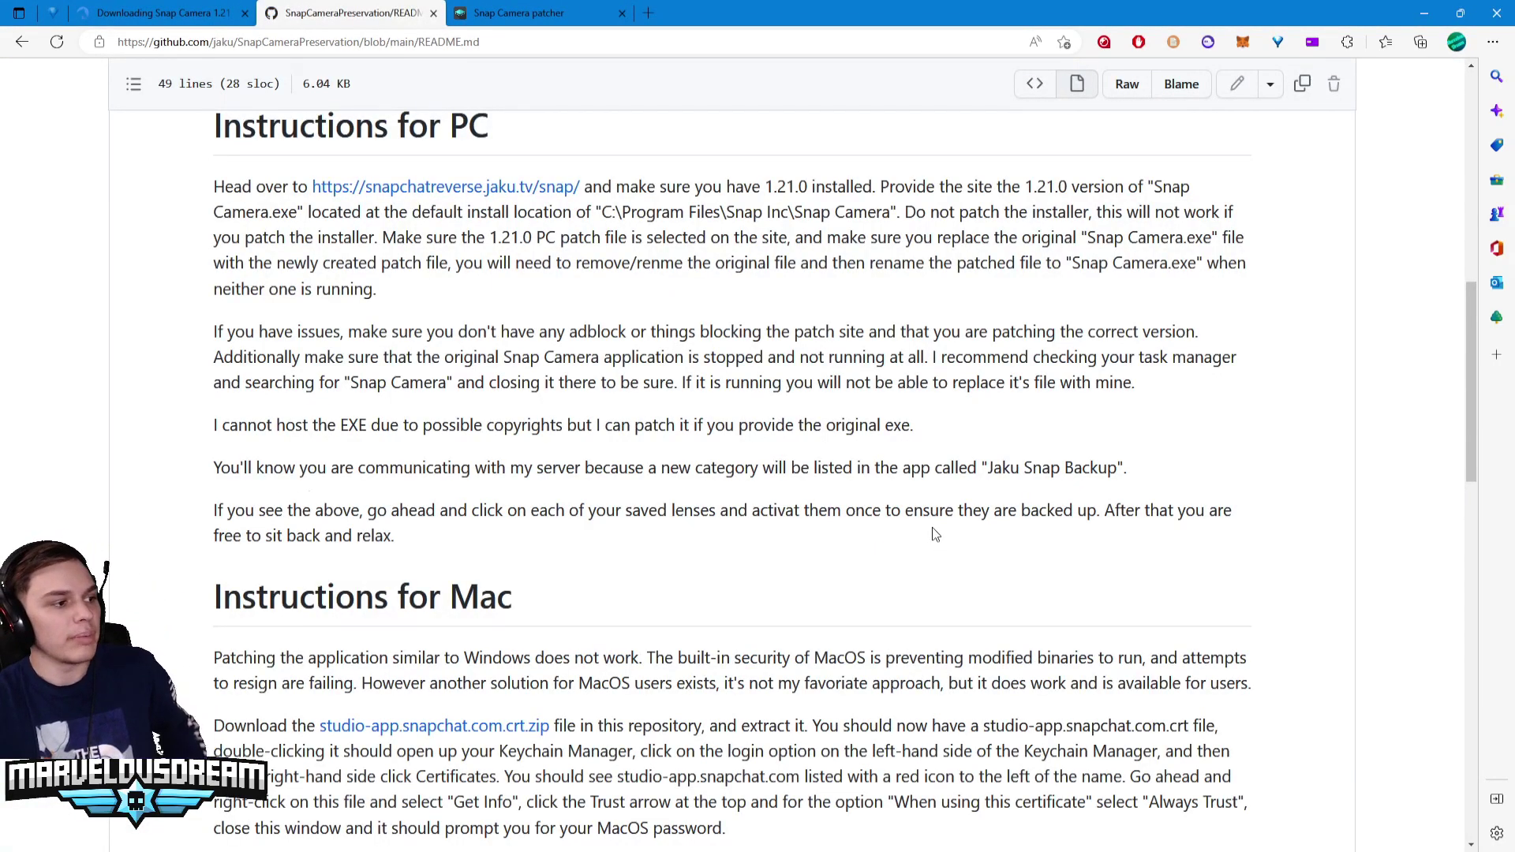
Open the snapchatreverse.jaku.tv/snap patcher linked in the README's Instructions for PC
scroll(932, 534, "up", 1)
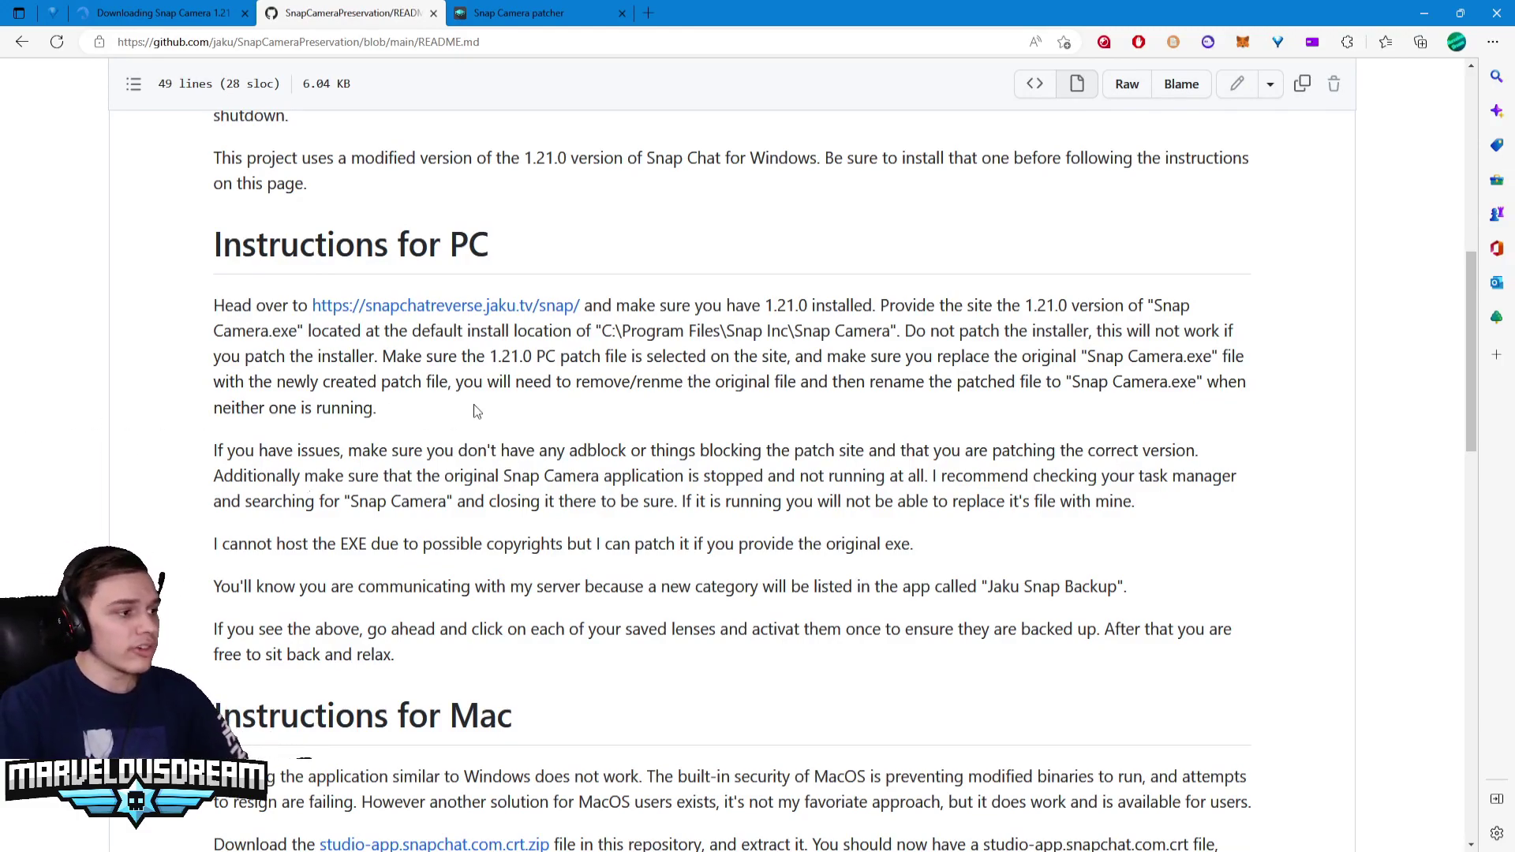
left_click(445, 306, "ctrl")
left_click(514, 12)
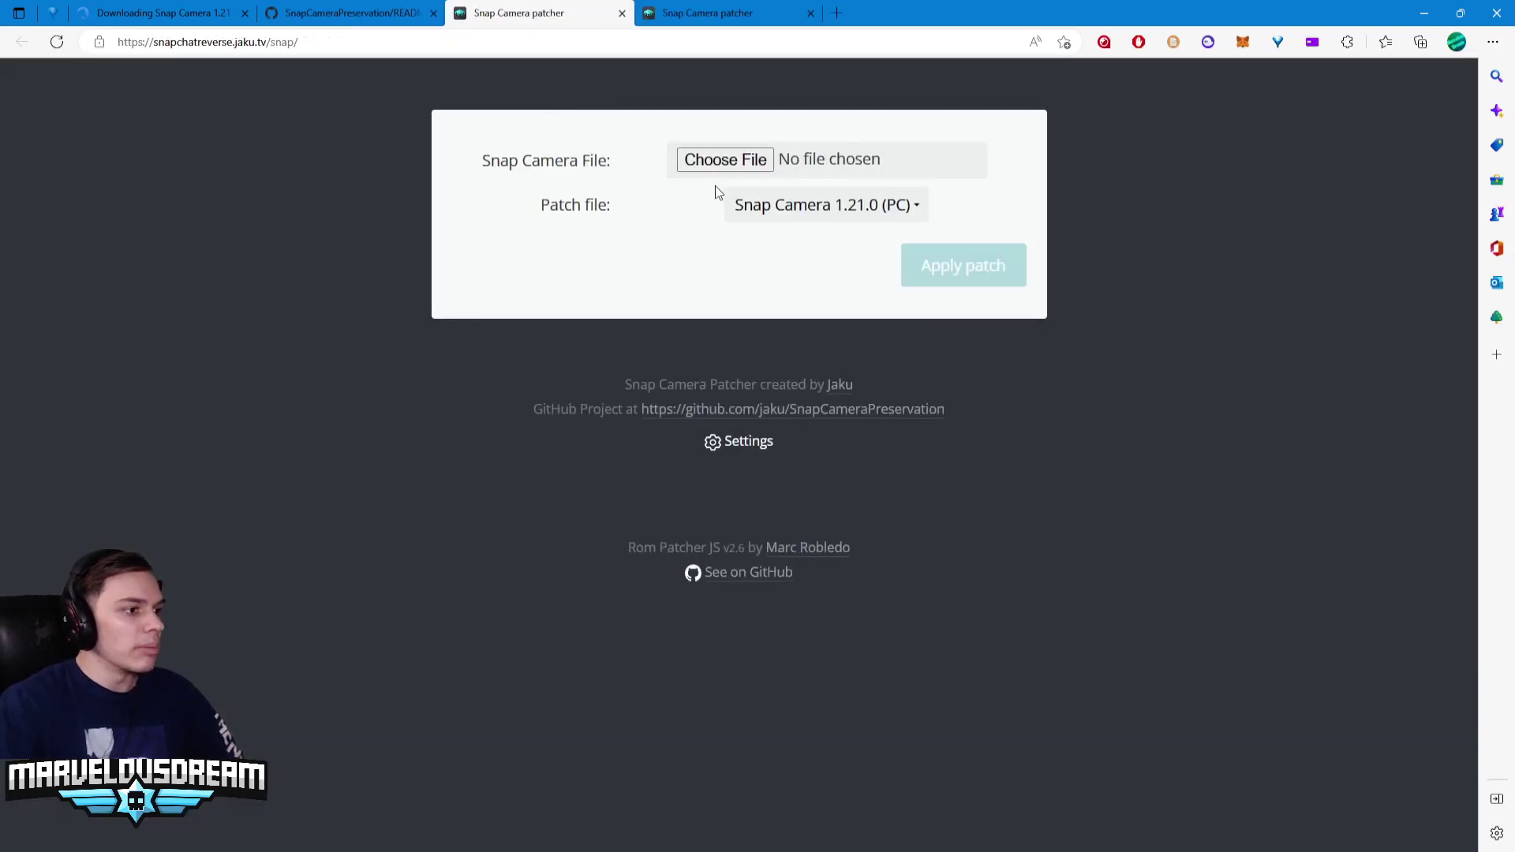
left_click(371, 14)
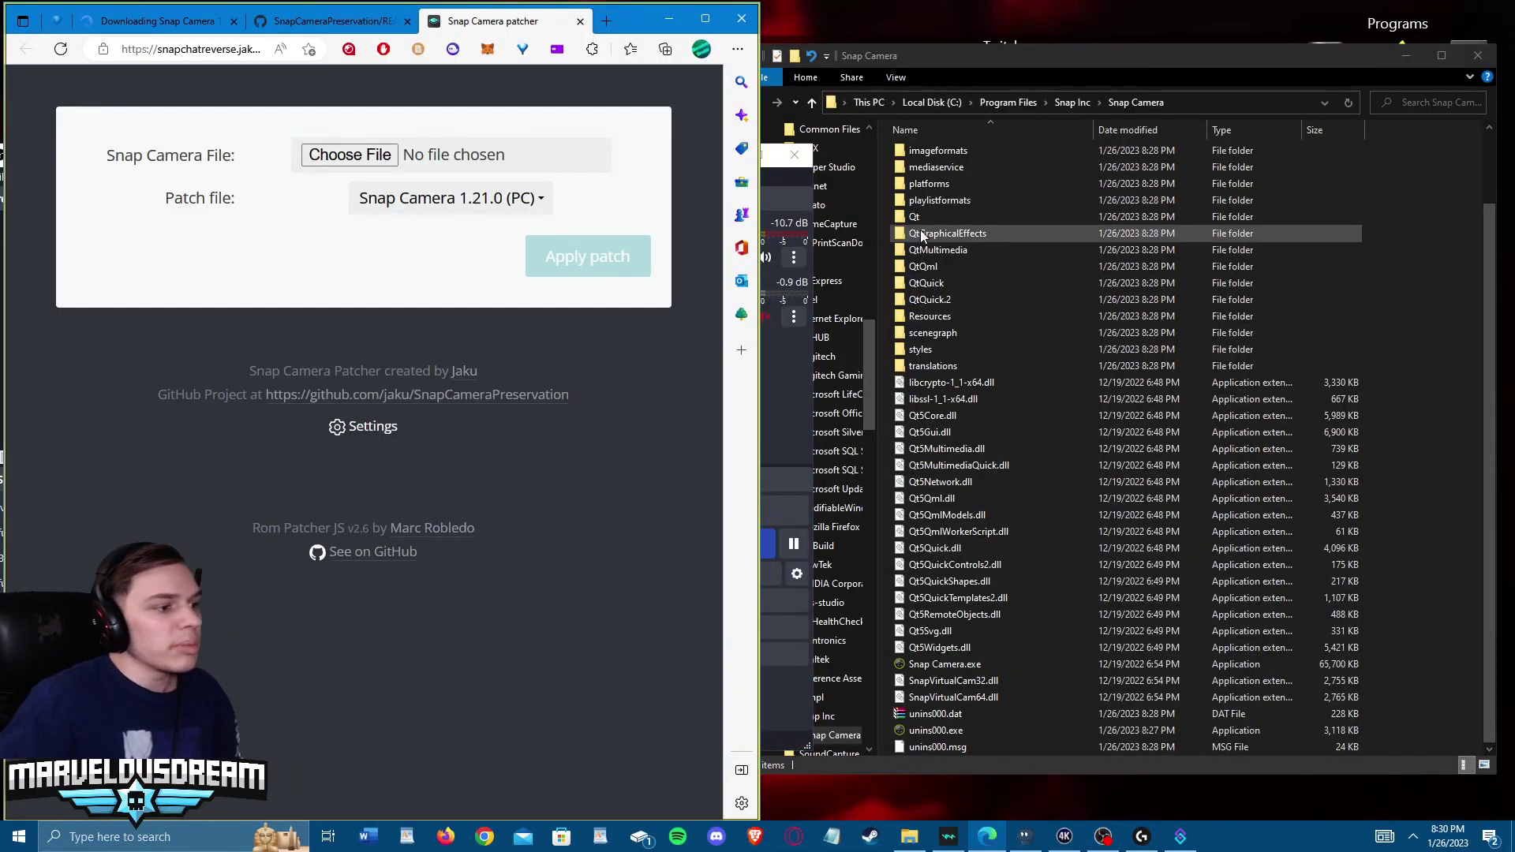
Recheck the README's PC patching steps beside the Snap Camera folder, then bring up the patcher's file chooser
left_click(954, 64)
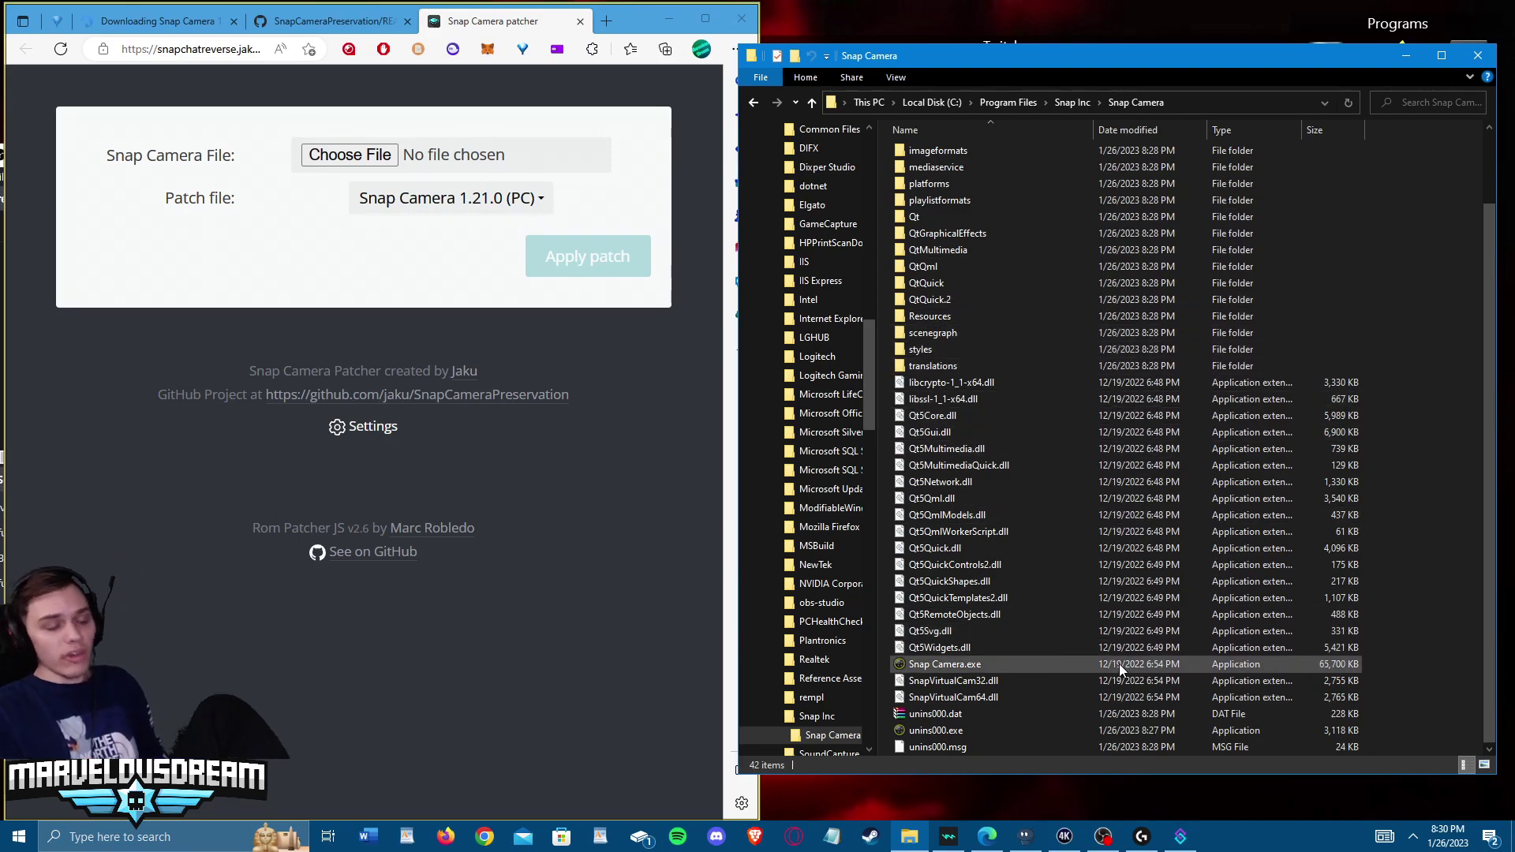
left_click(331, 20)
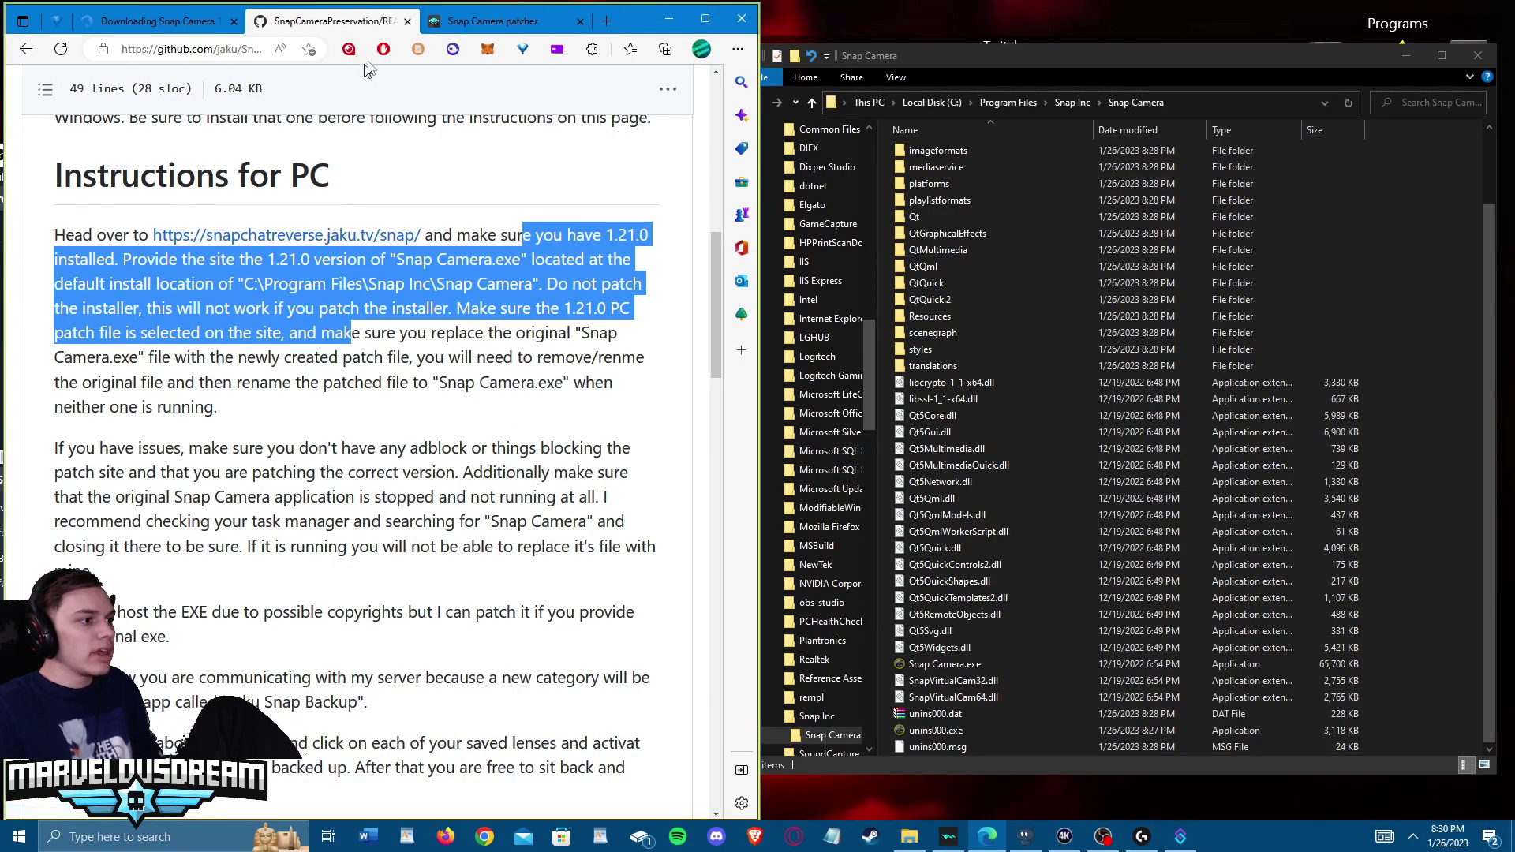
left_click(485, 22)
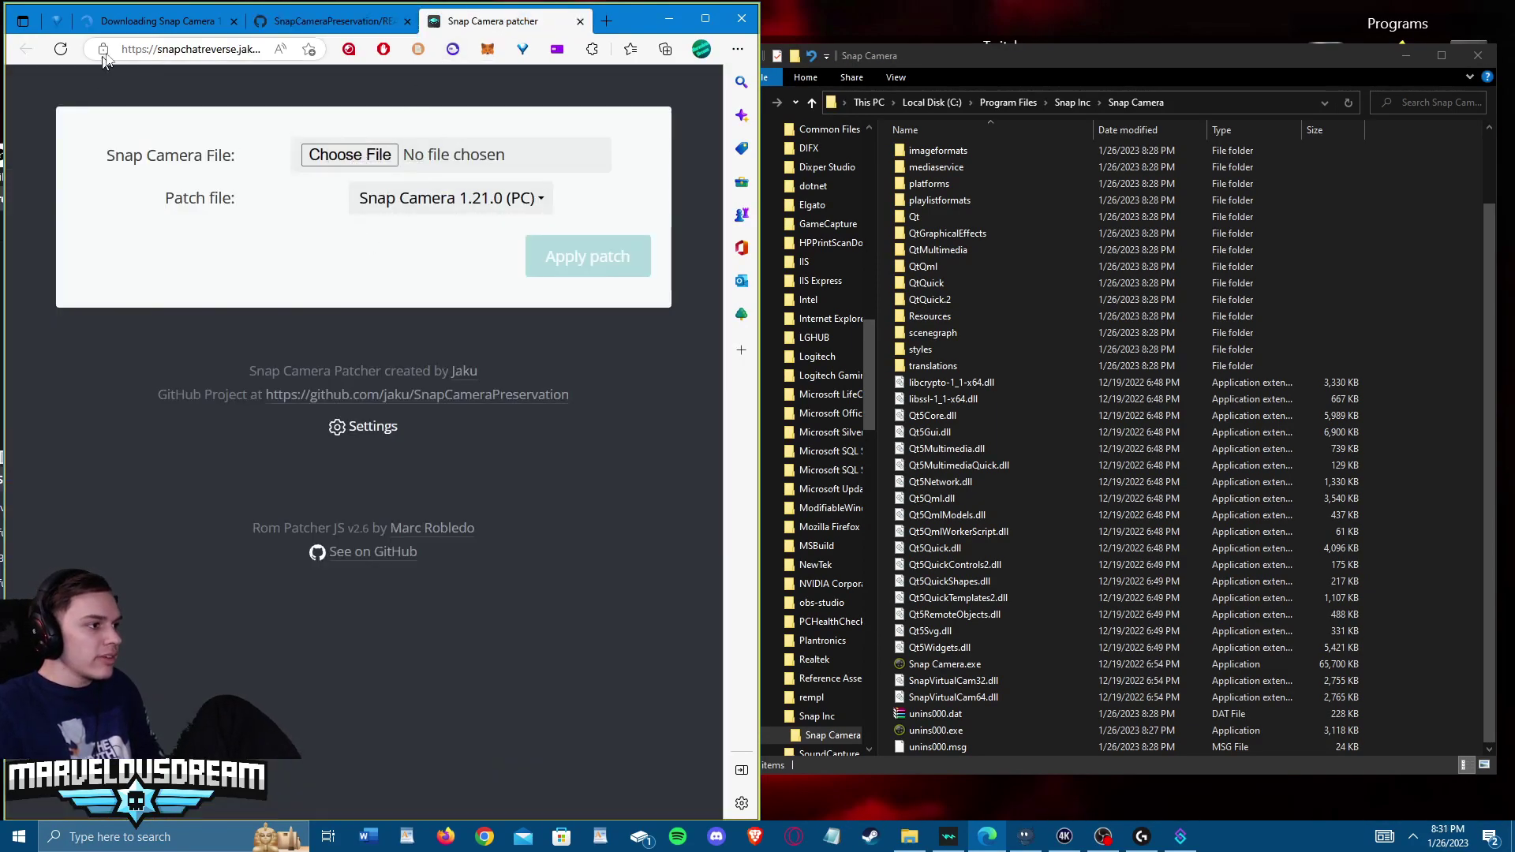
left_click(347, 155)
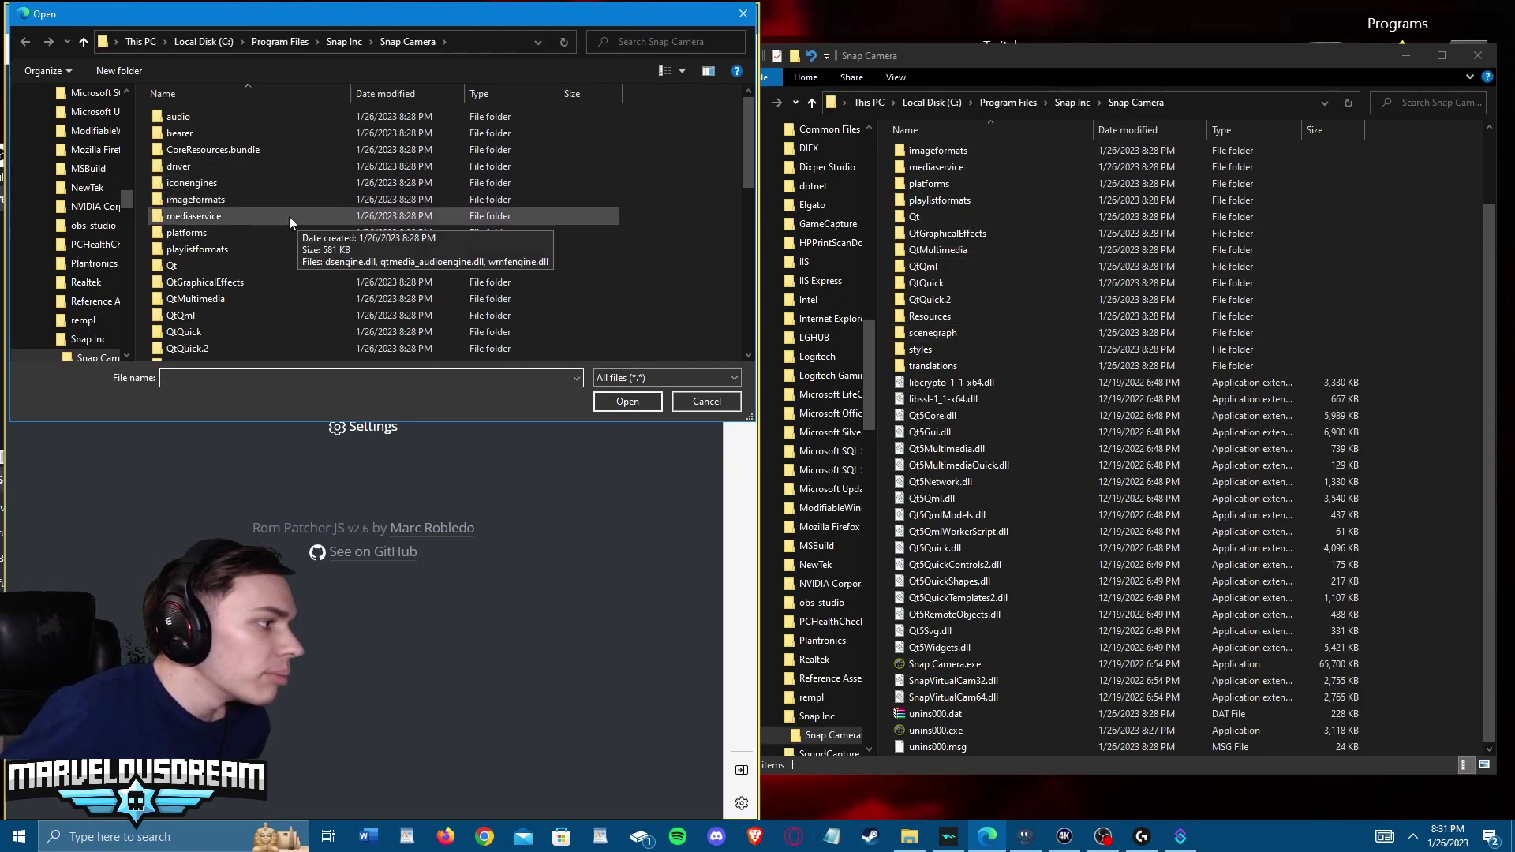
Load Snap Camera.exe from C:\Program Files\Snap Inc\Snap Camera into the patcher
scroll(71, 142, "up", 3)
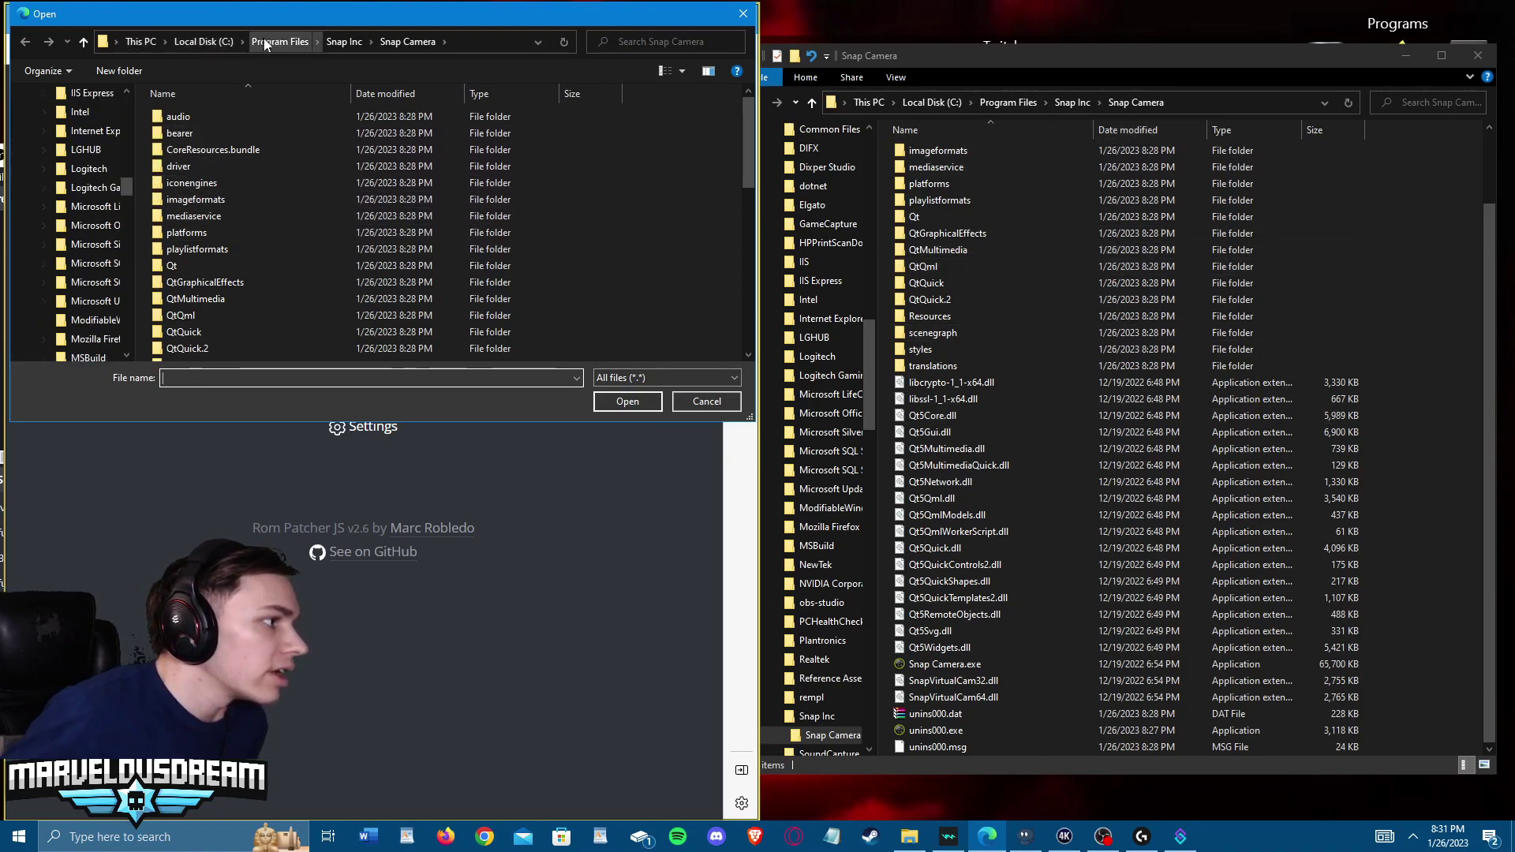
scroll(437, 180, "down", 9)
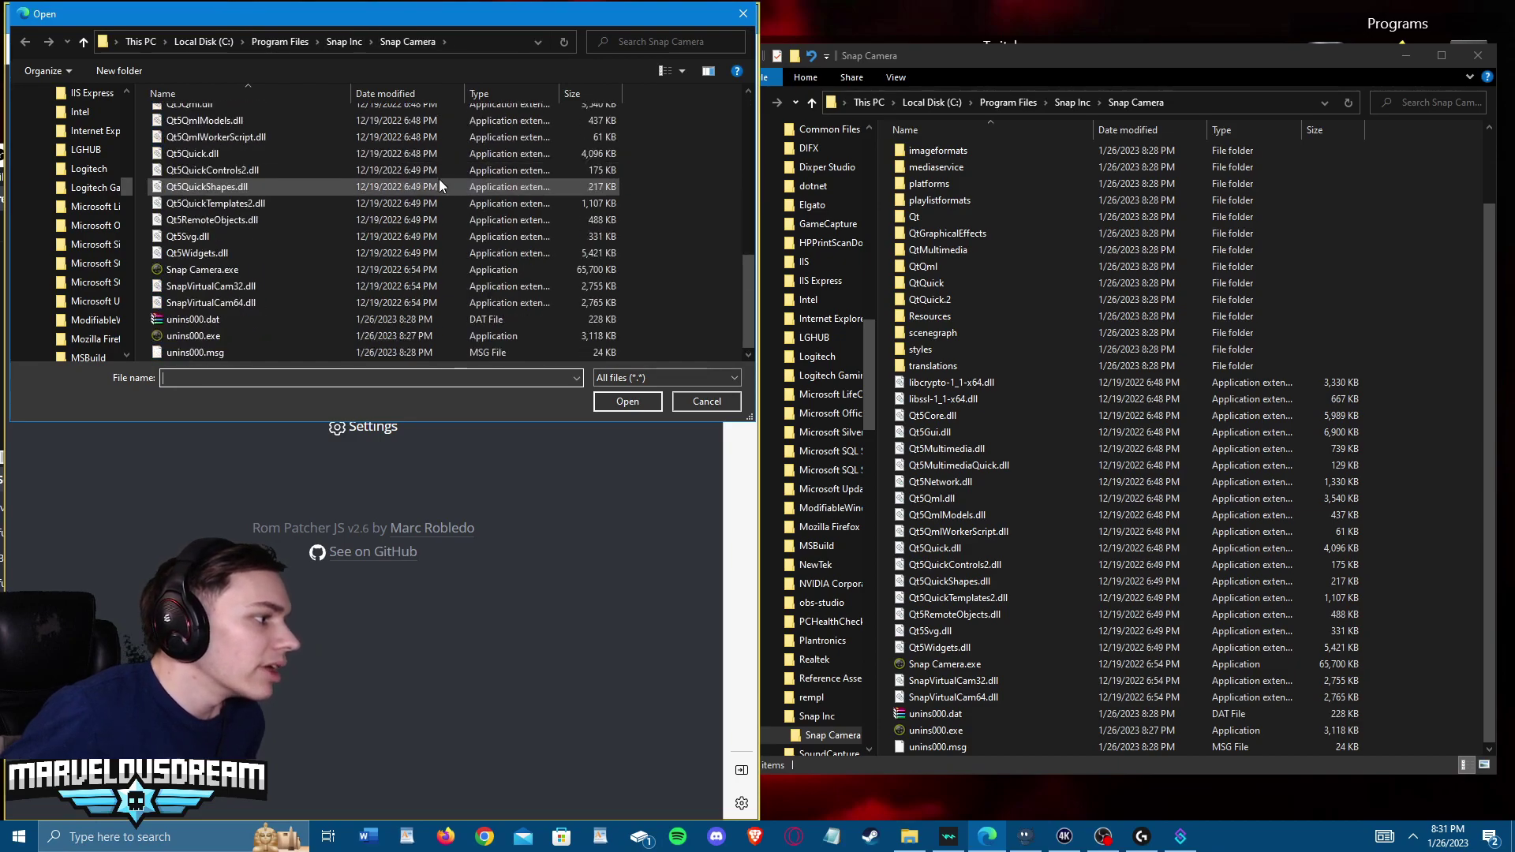
left_click(211, 271)
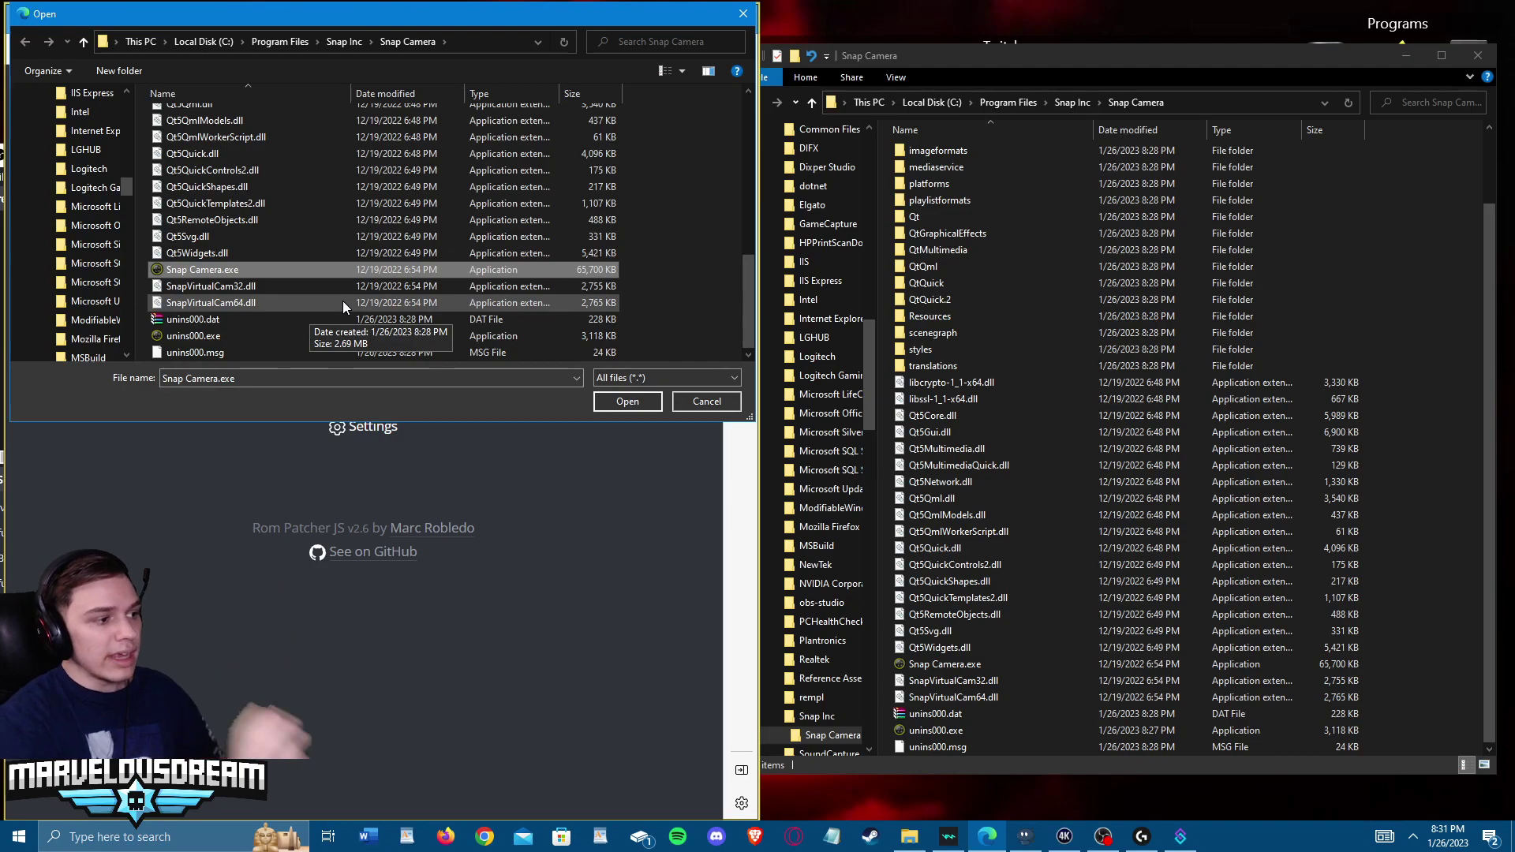
left_click(627, 401)
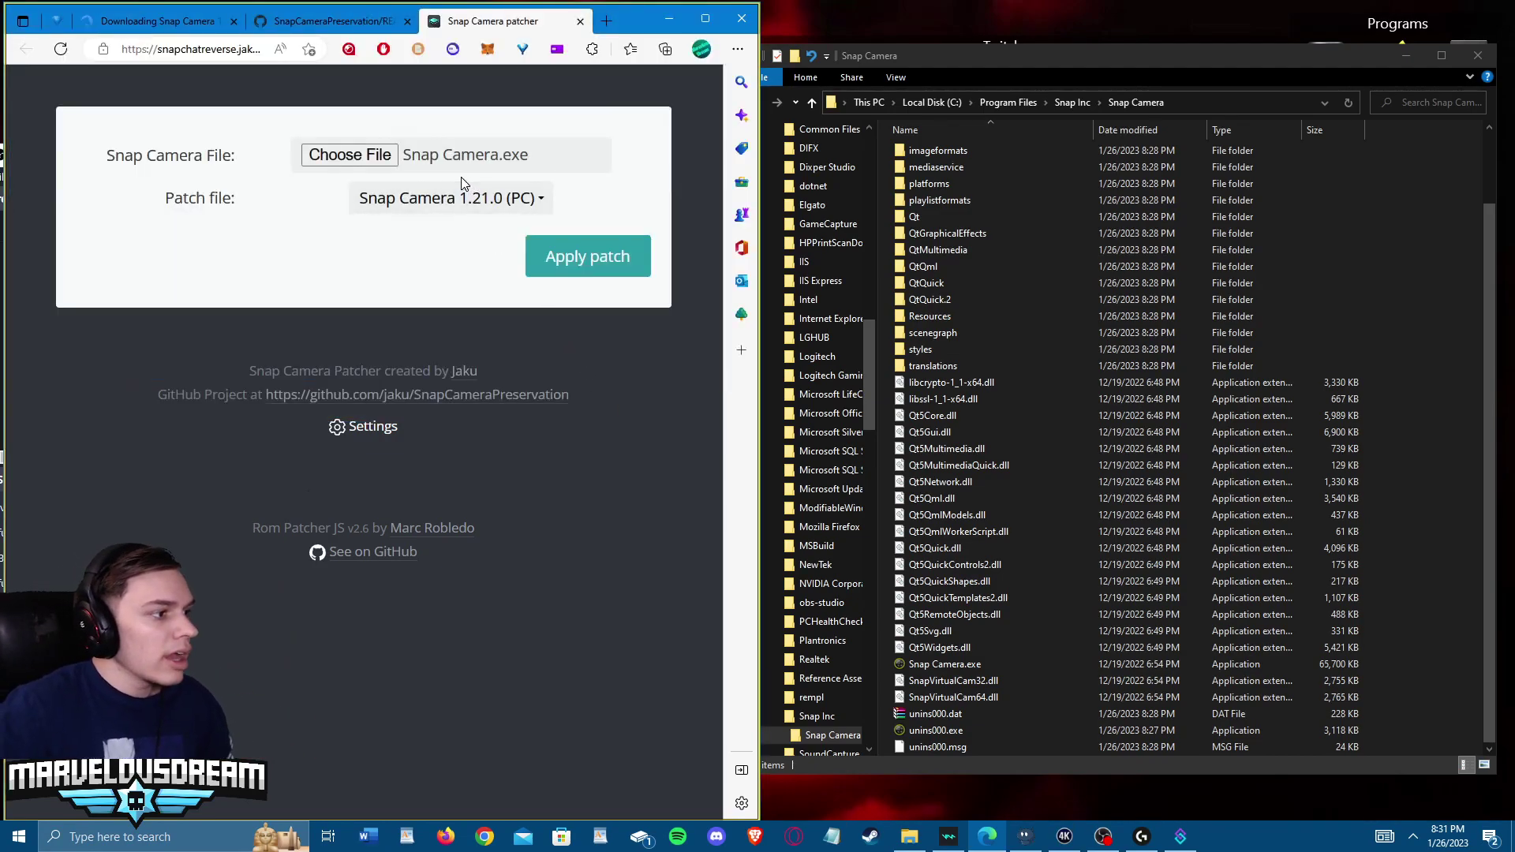
left_click(426, 209)
Apply the Snap Camera 1.21.0 (PC) patch and keep the flagged Snap Camera (patched).exe download anyway
left_click(399, 229)
left_click(545, 261)
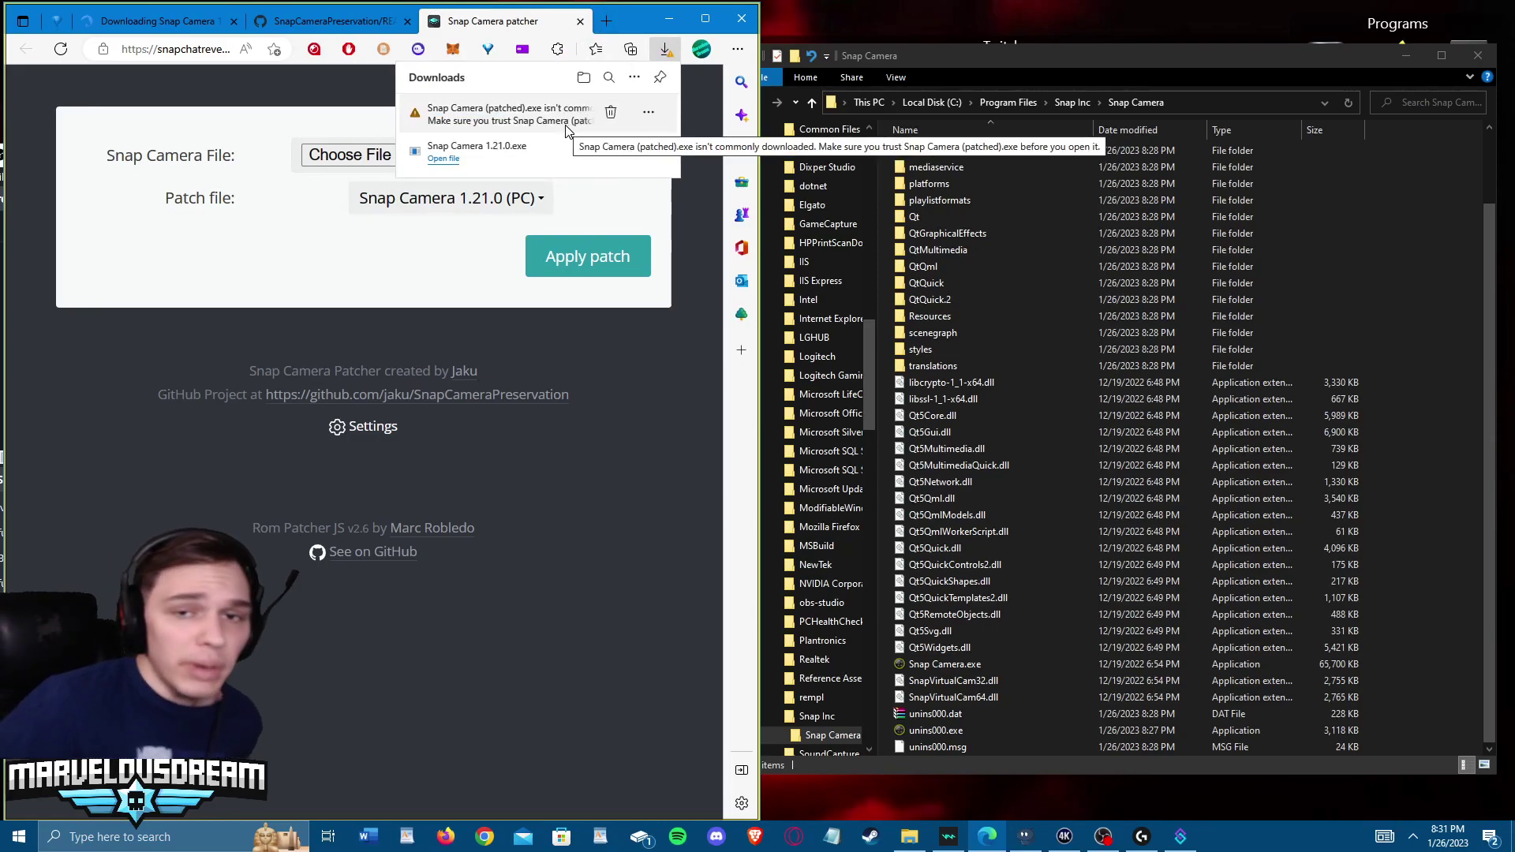
left_click(648, 112)
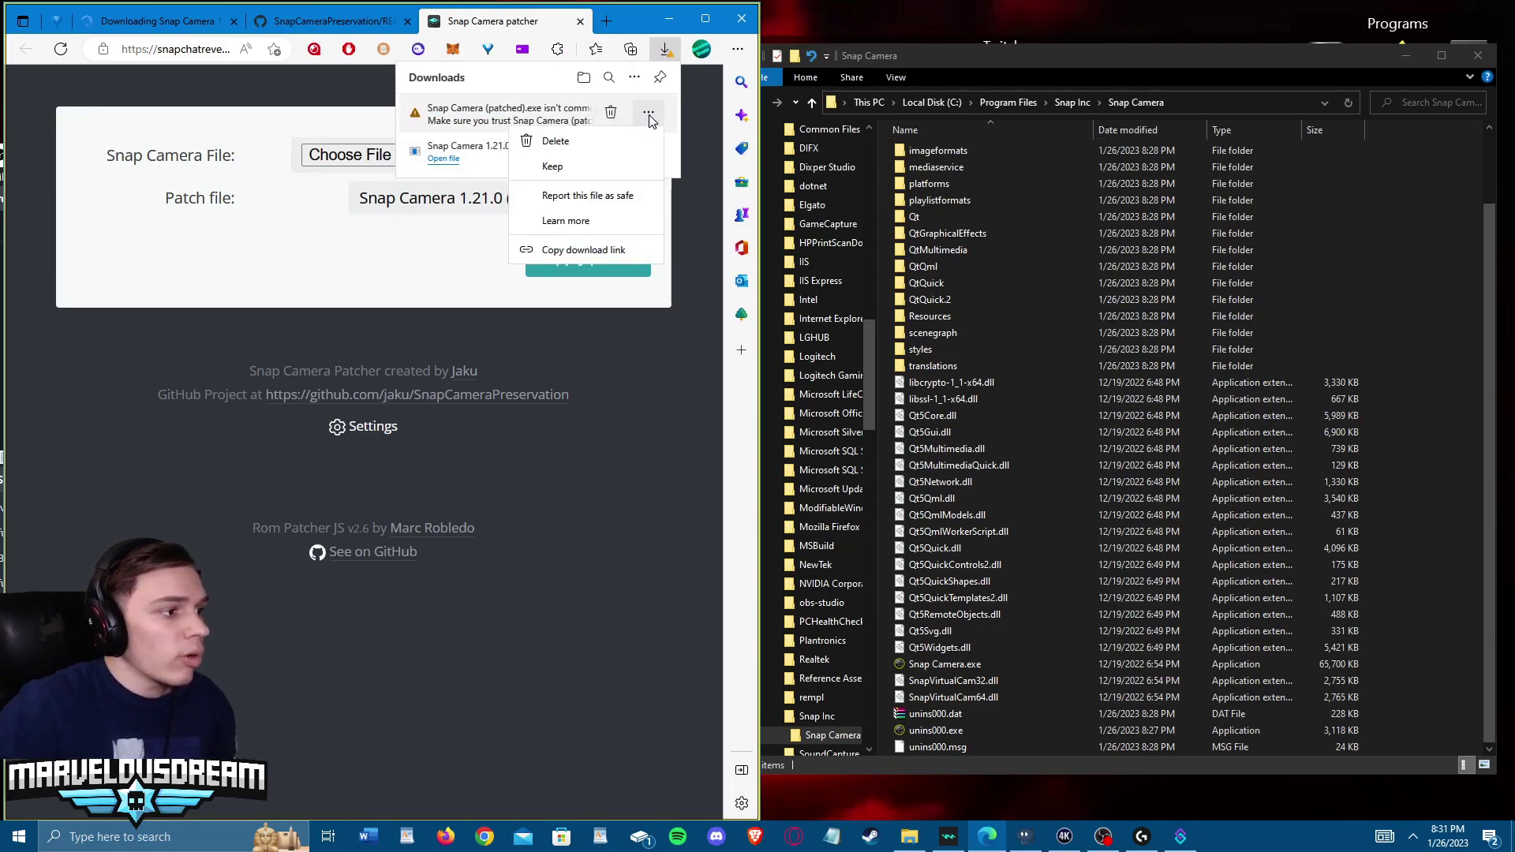
left_click(552, 166)
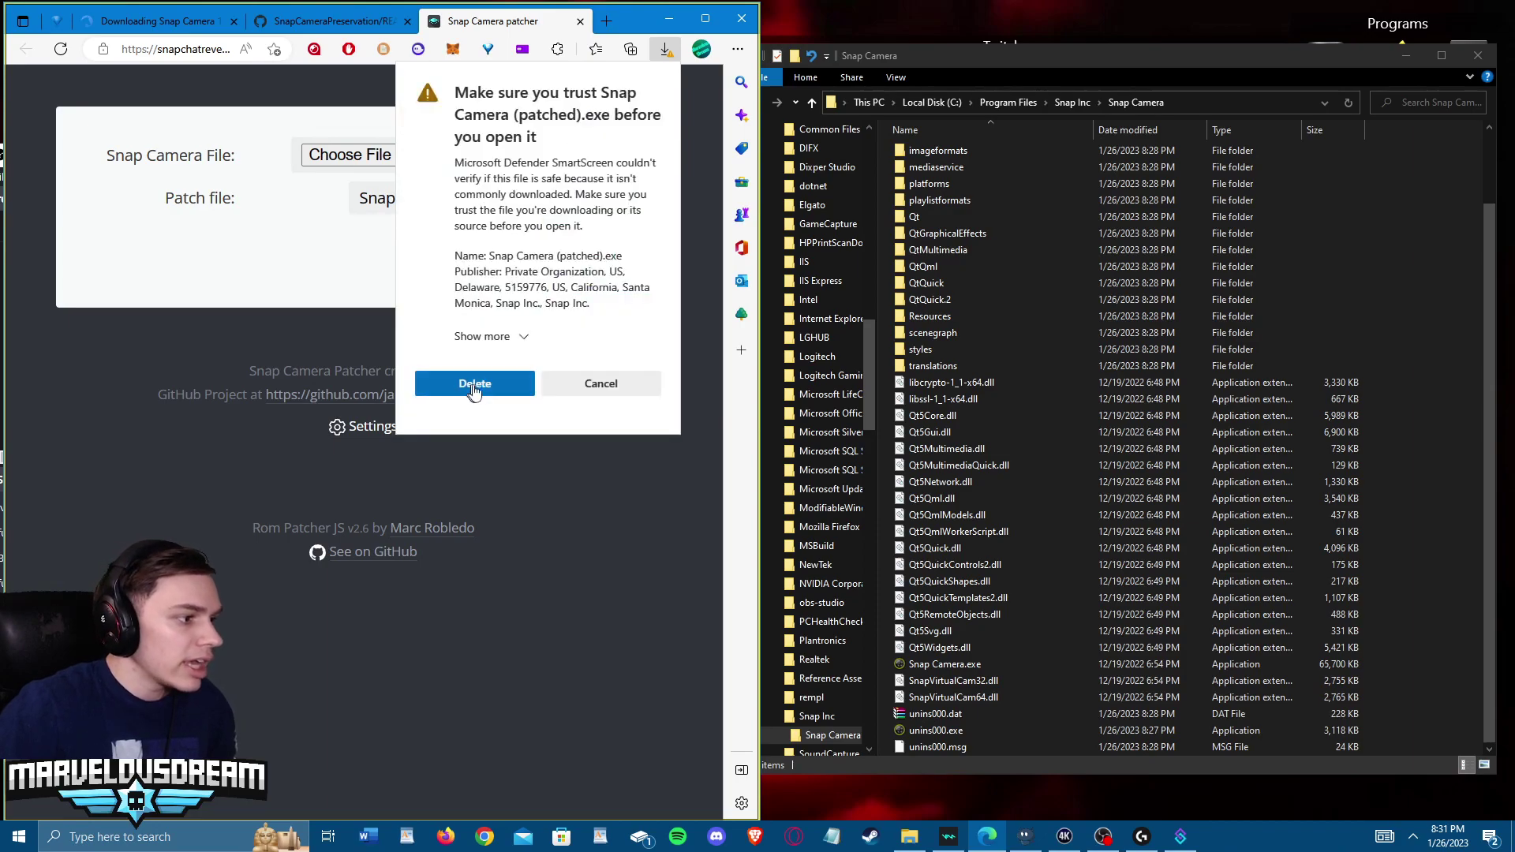
left_click(482, 338)
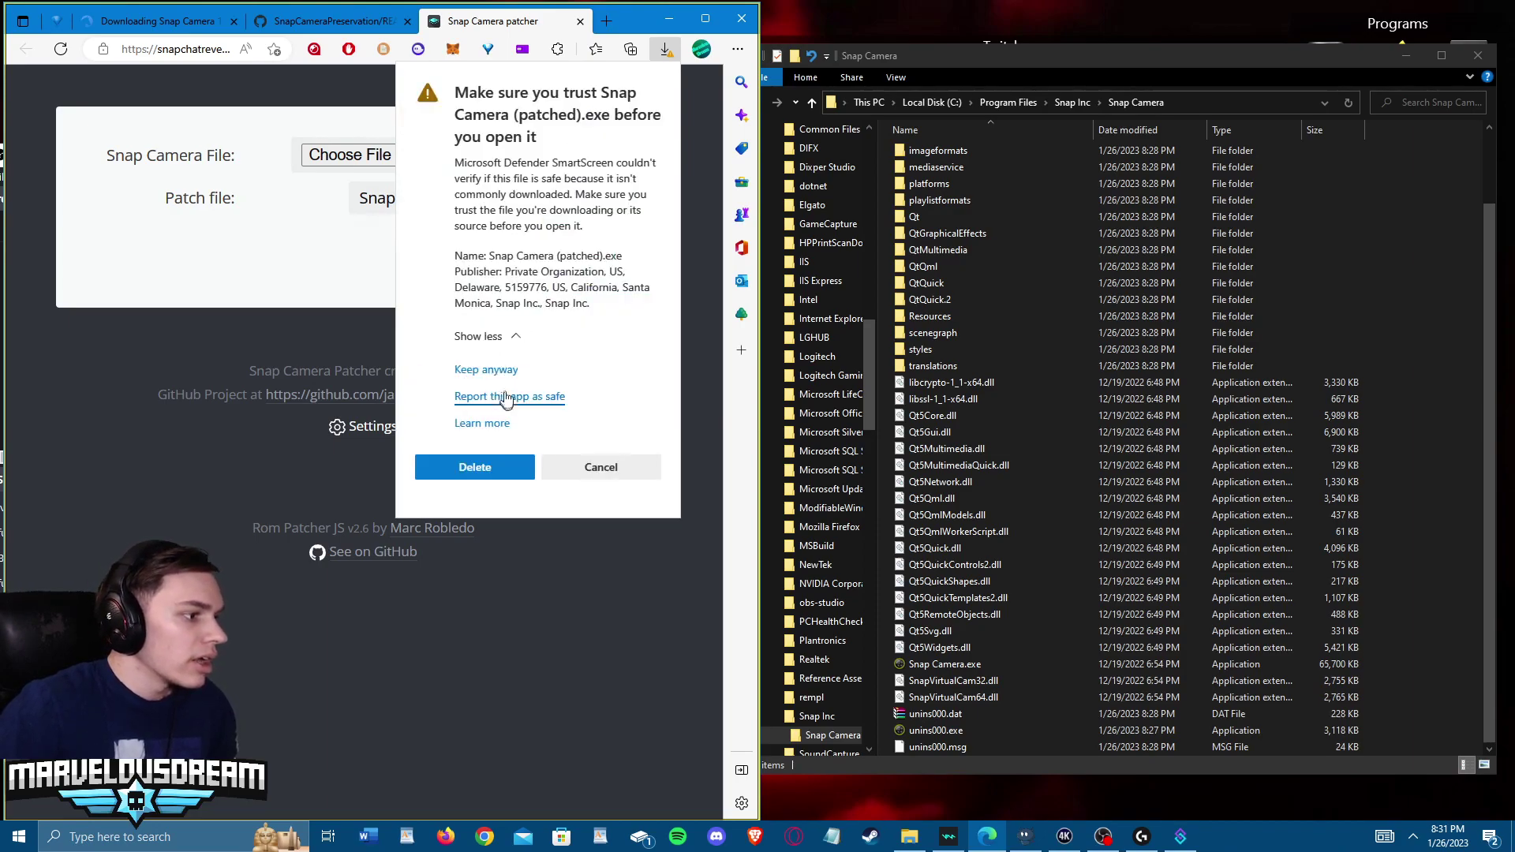
left_click(505, 371)
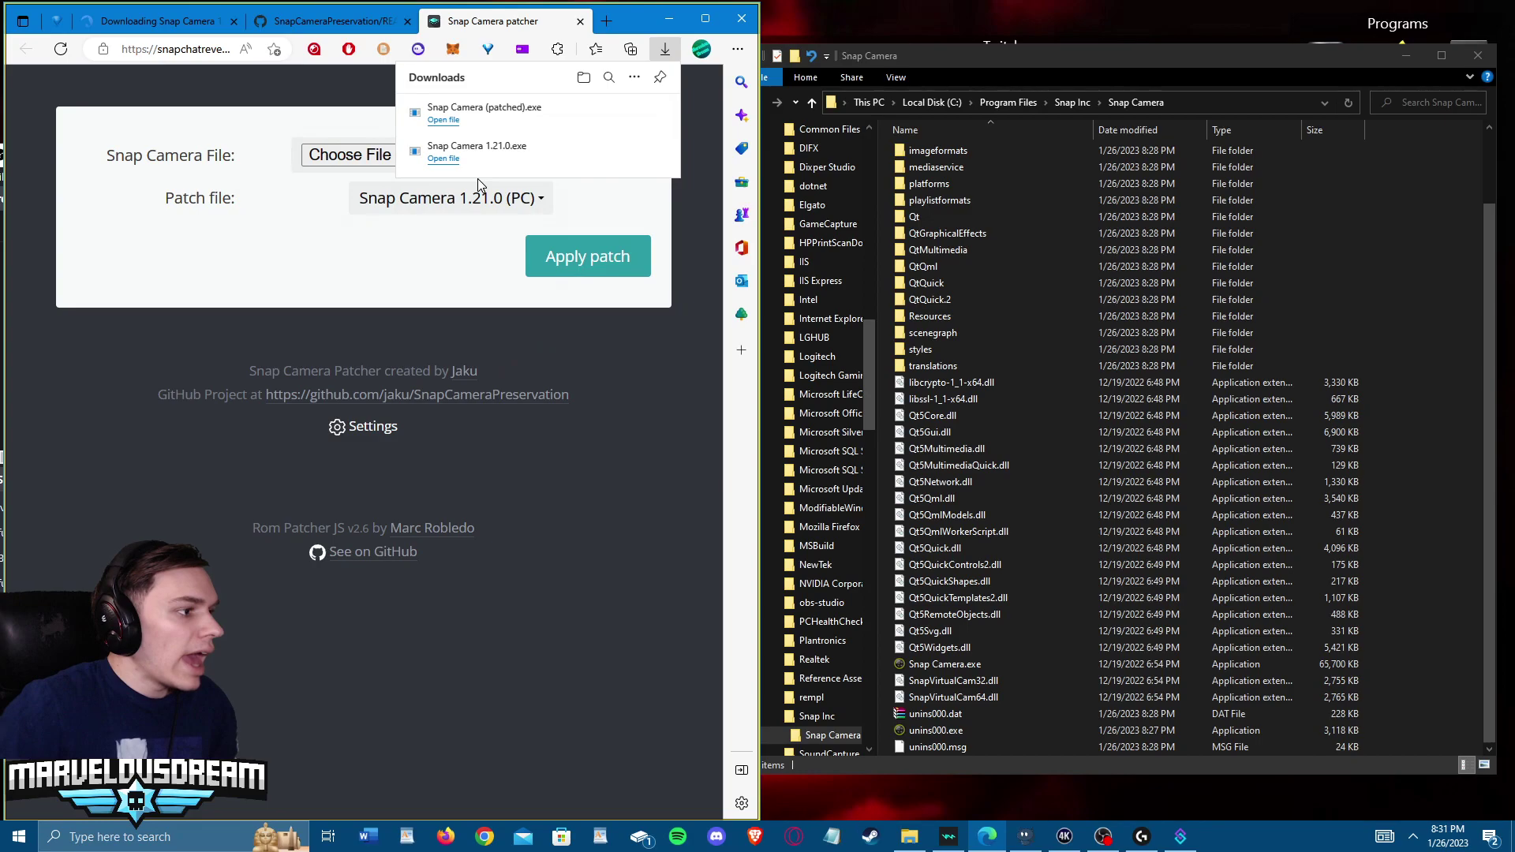
Delete the original Snap Camera.exe from the install folder, granting administrator permission
left_click(406, 272)
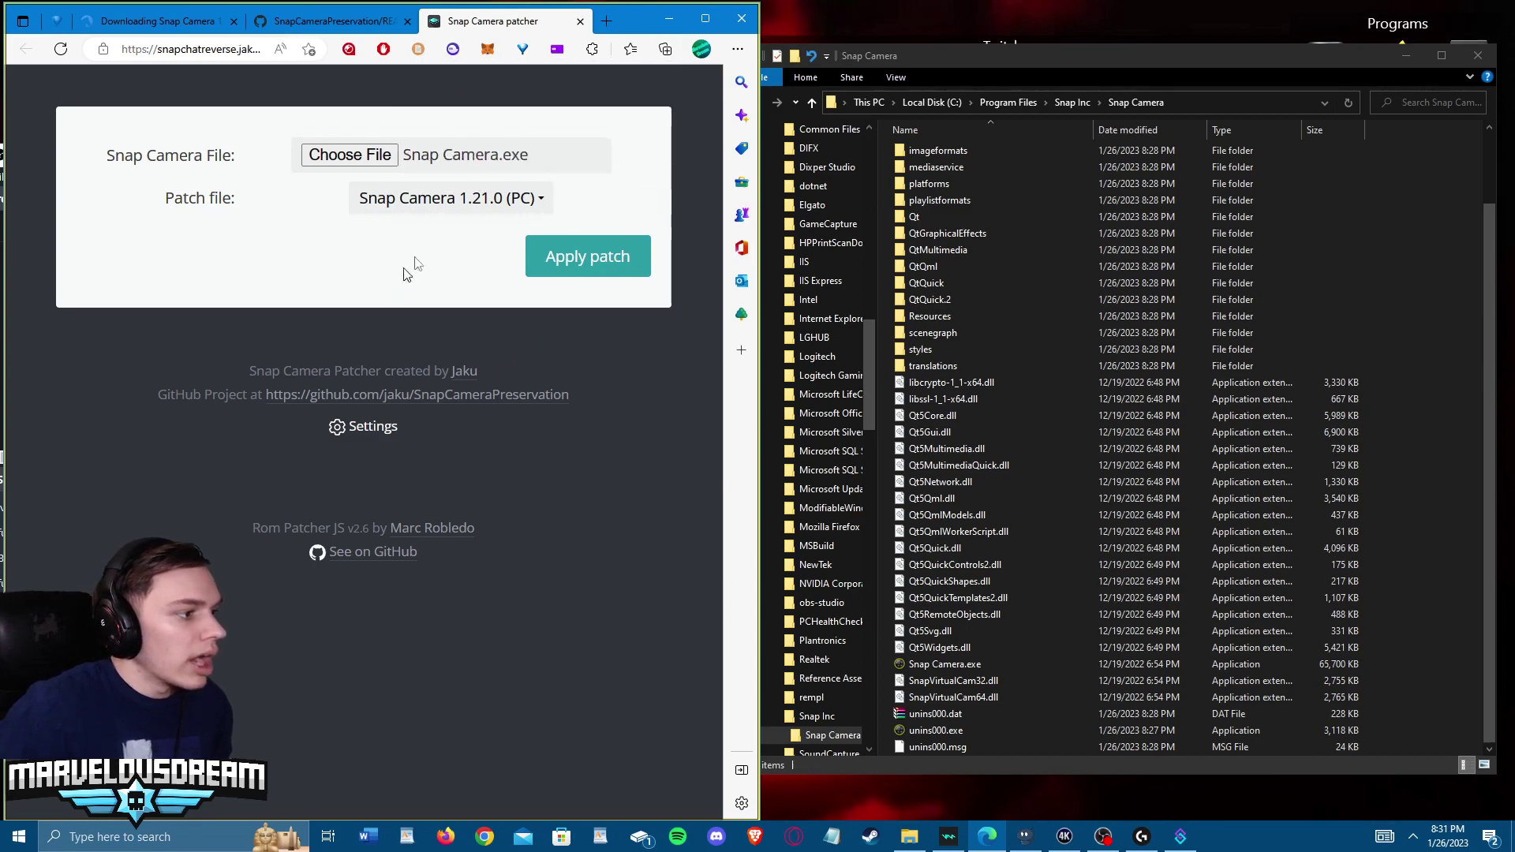
left_click(945, 664)
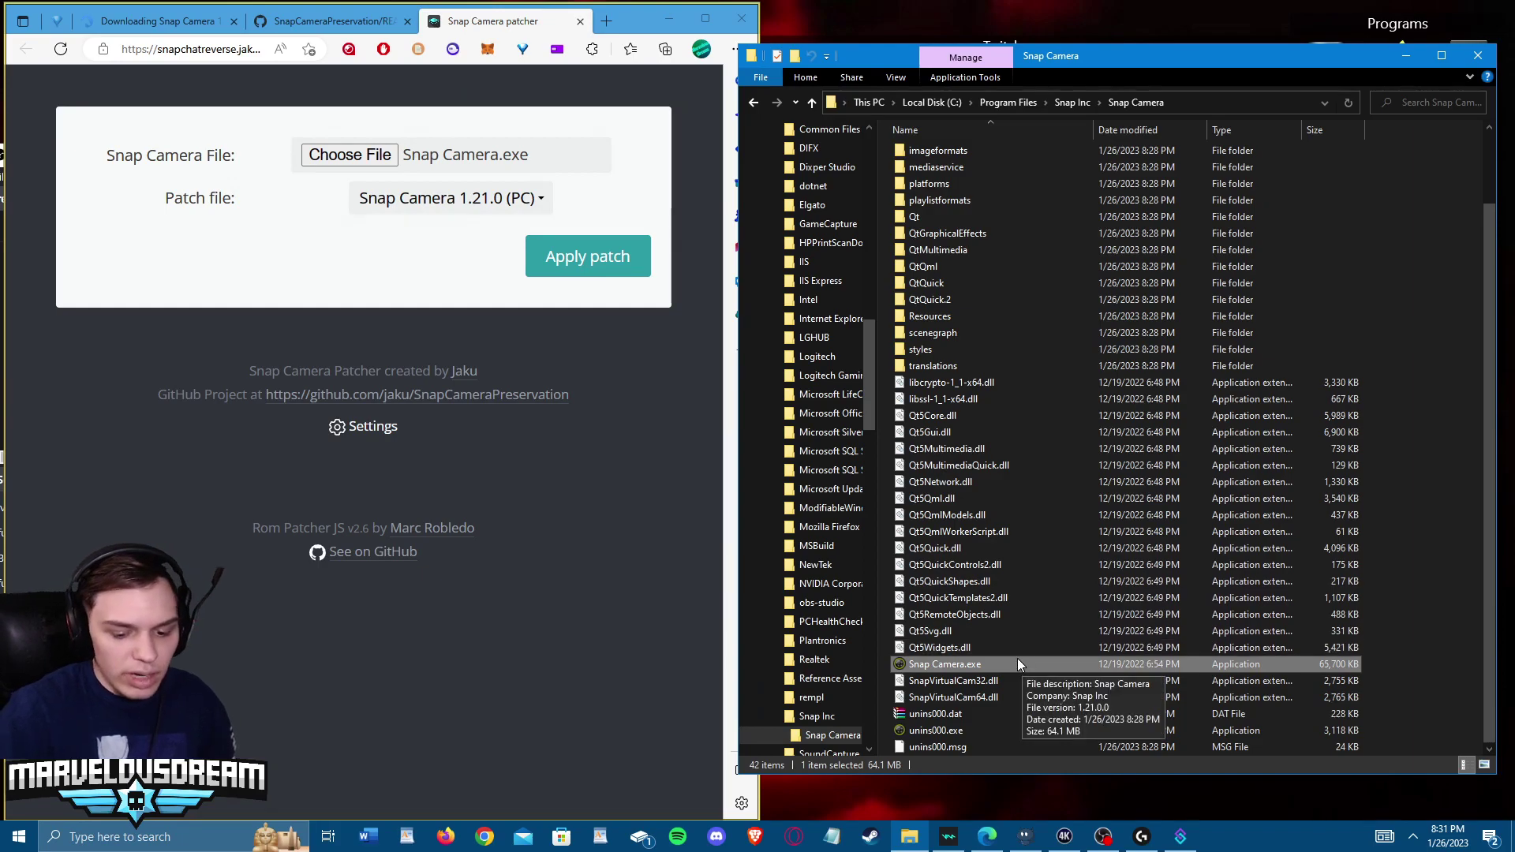
key("Delete")
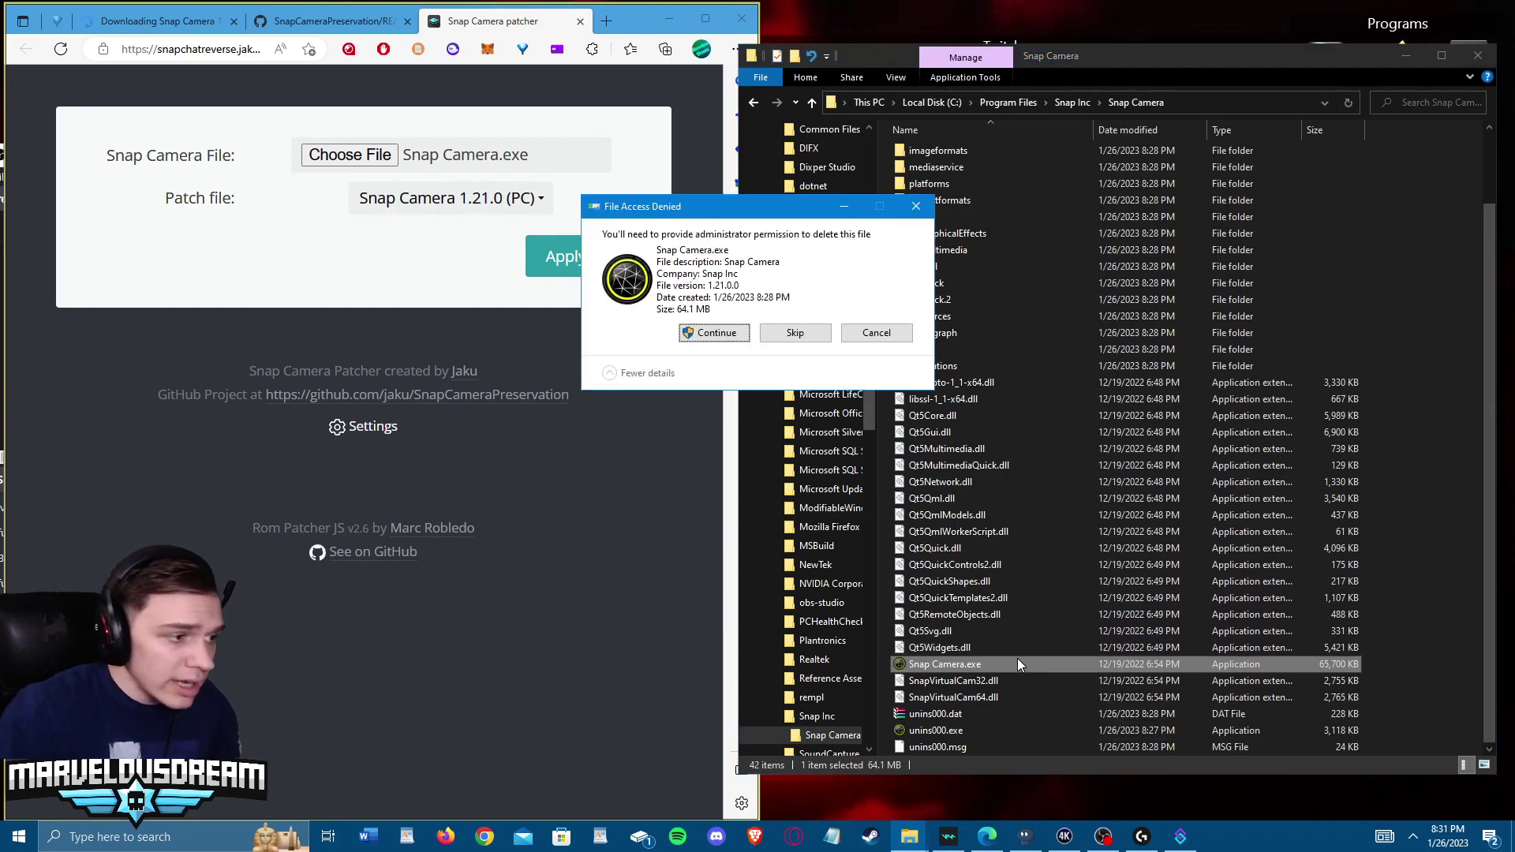
left_click(734, 332)
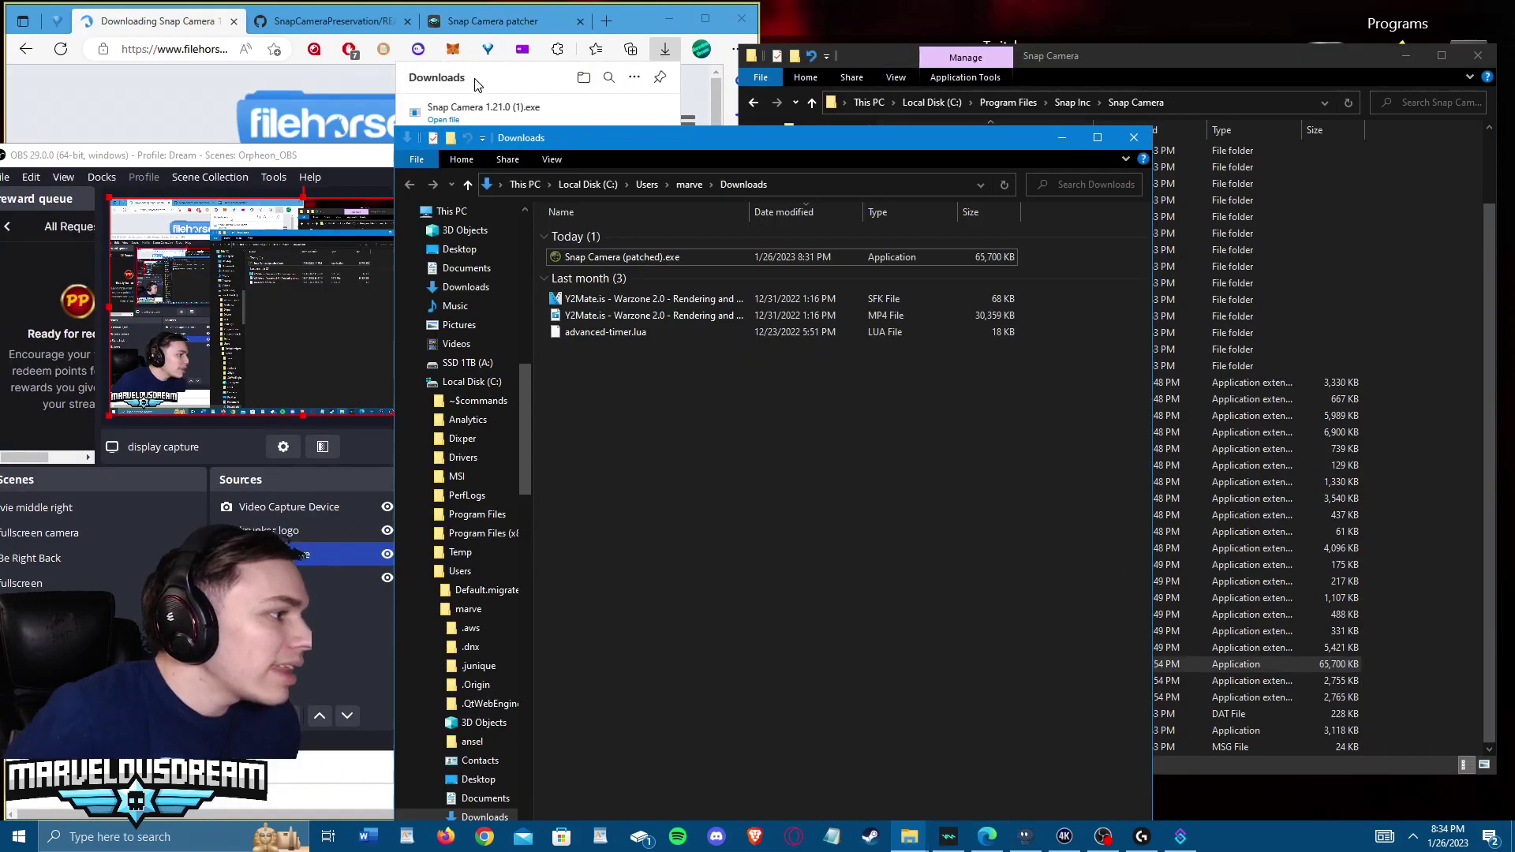
left_click(476, 84)
left_click(490, 20)
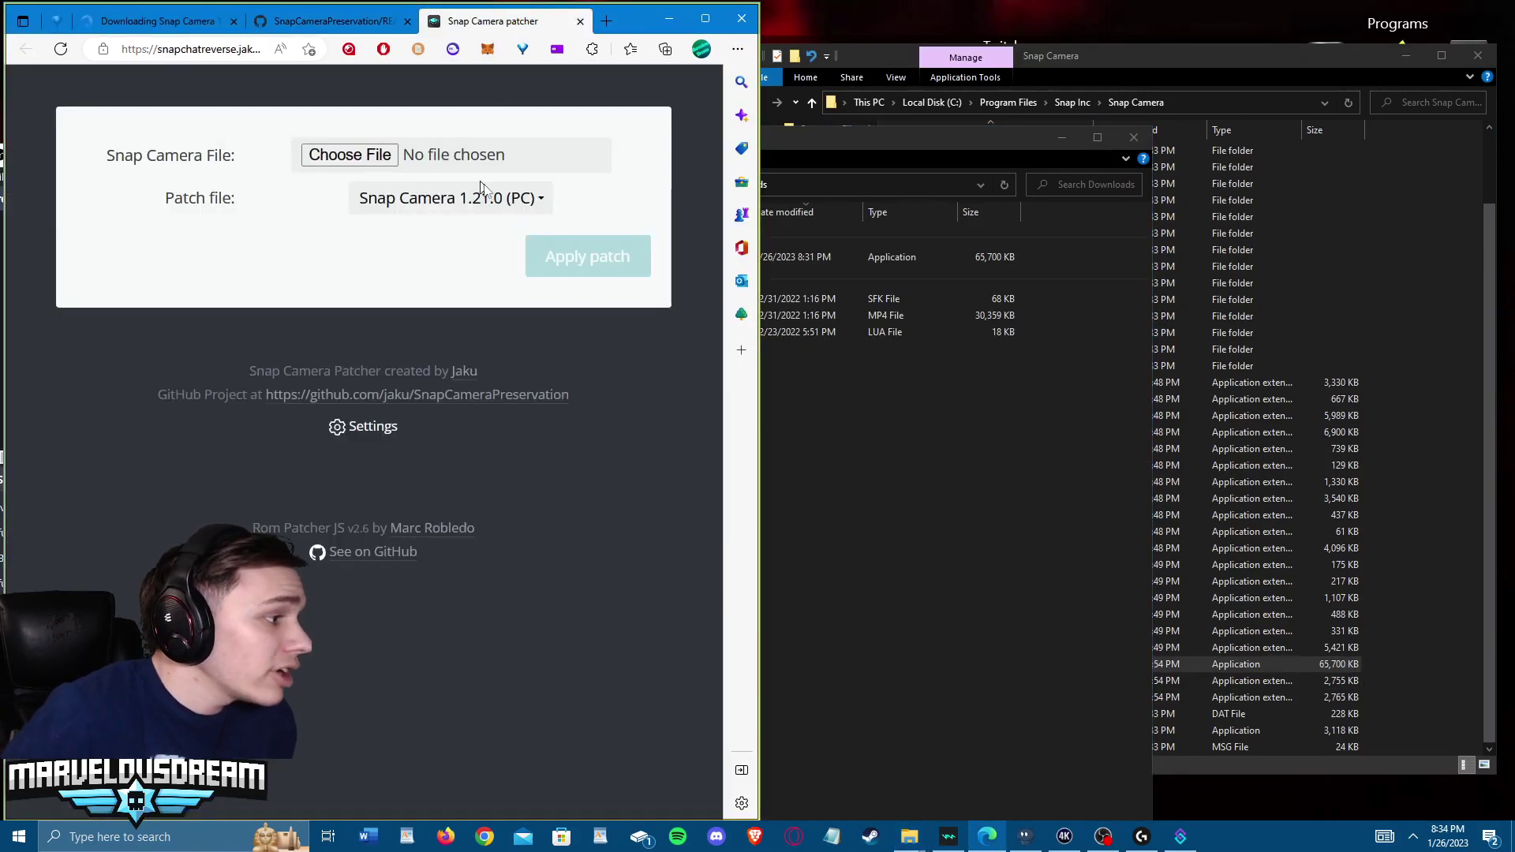
left_click(202, 21)
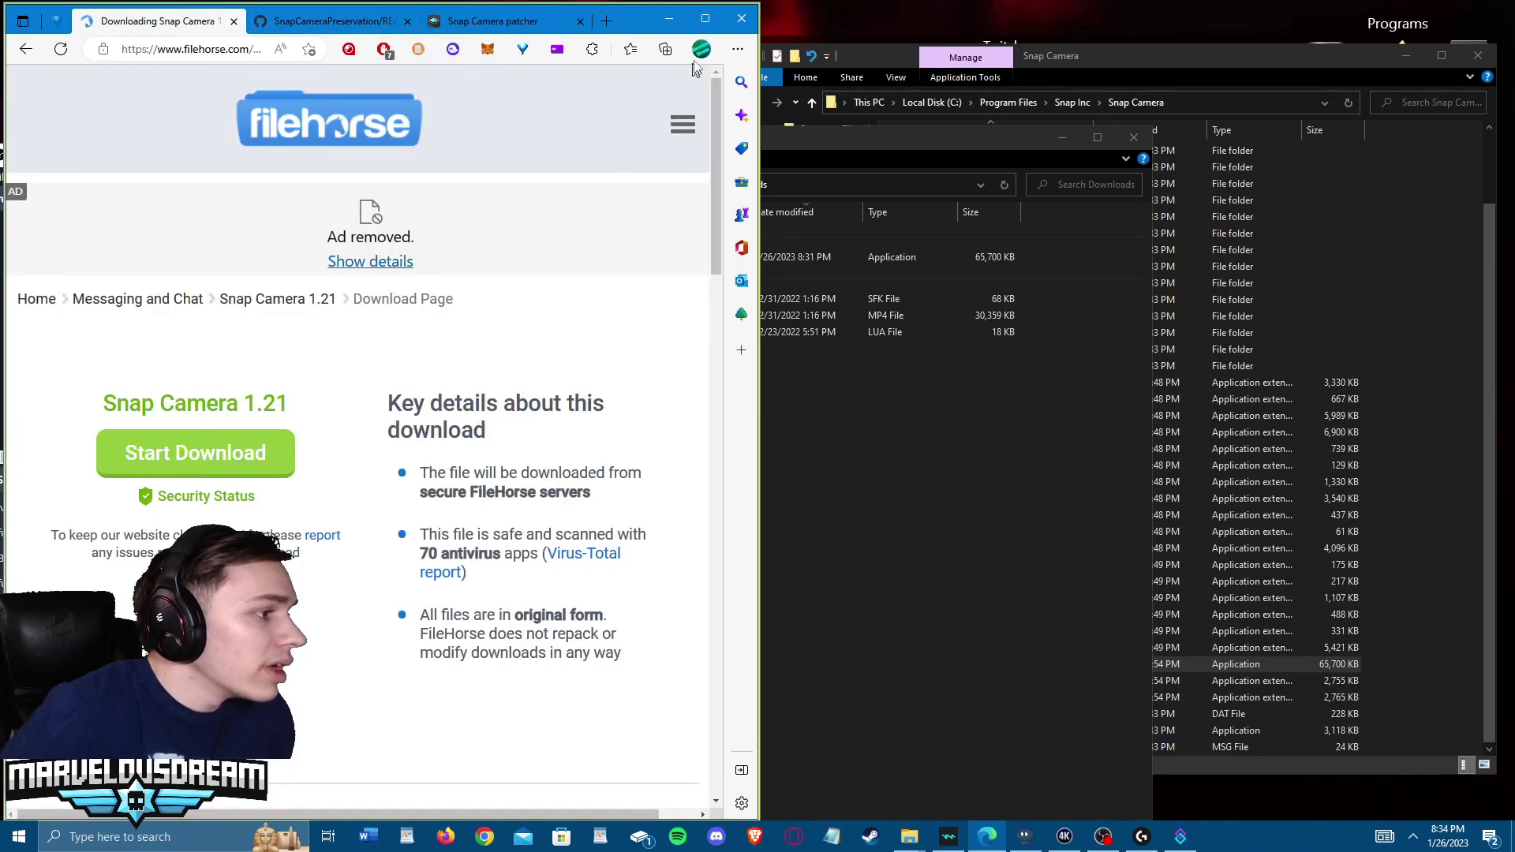
Show Snap Camera (patched).exe in its Downloads folder from Edge's downloads list
left_click(737, 49)
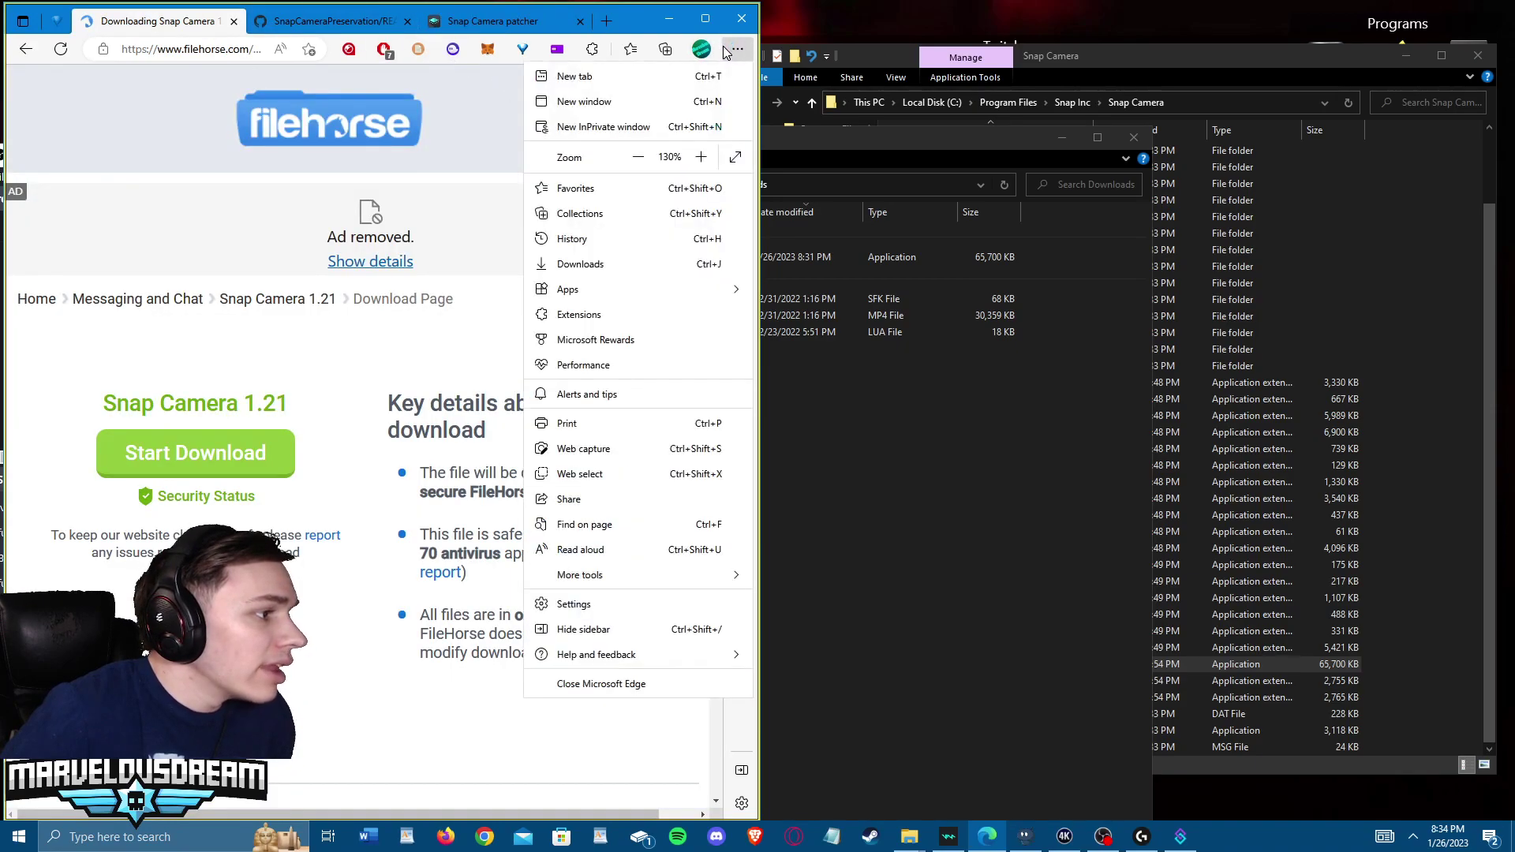
left_click(581, 264)
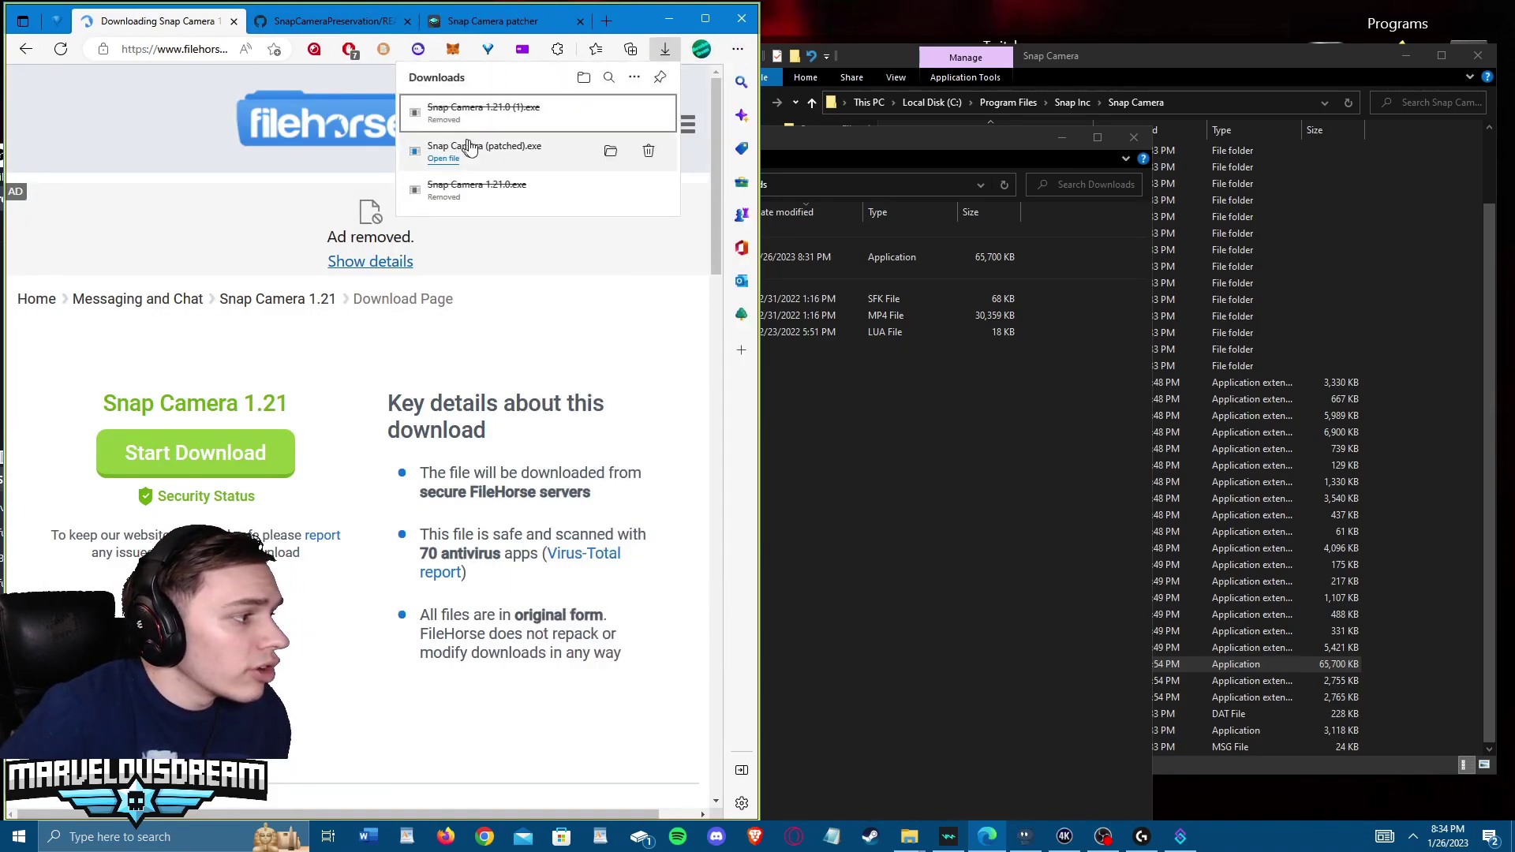
left_click(610, 152)
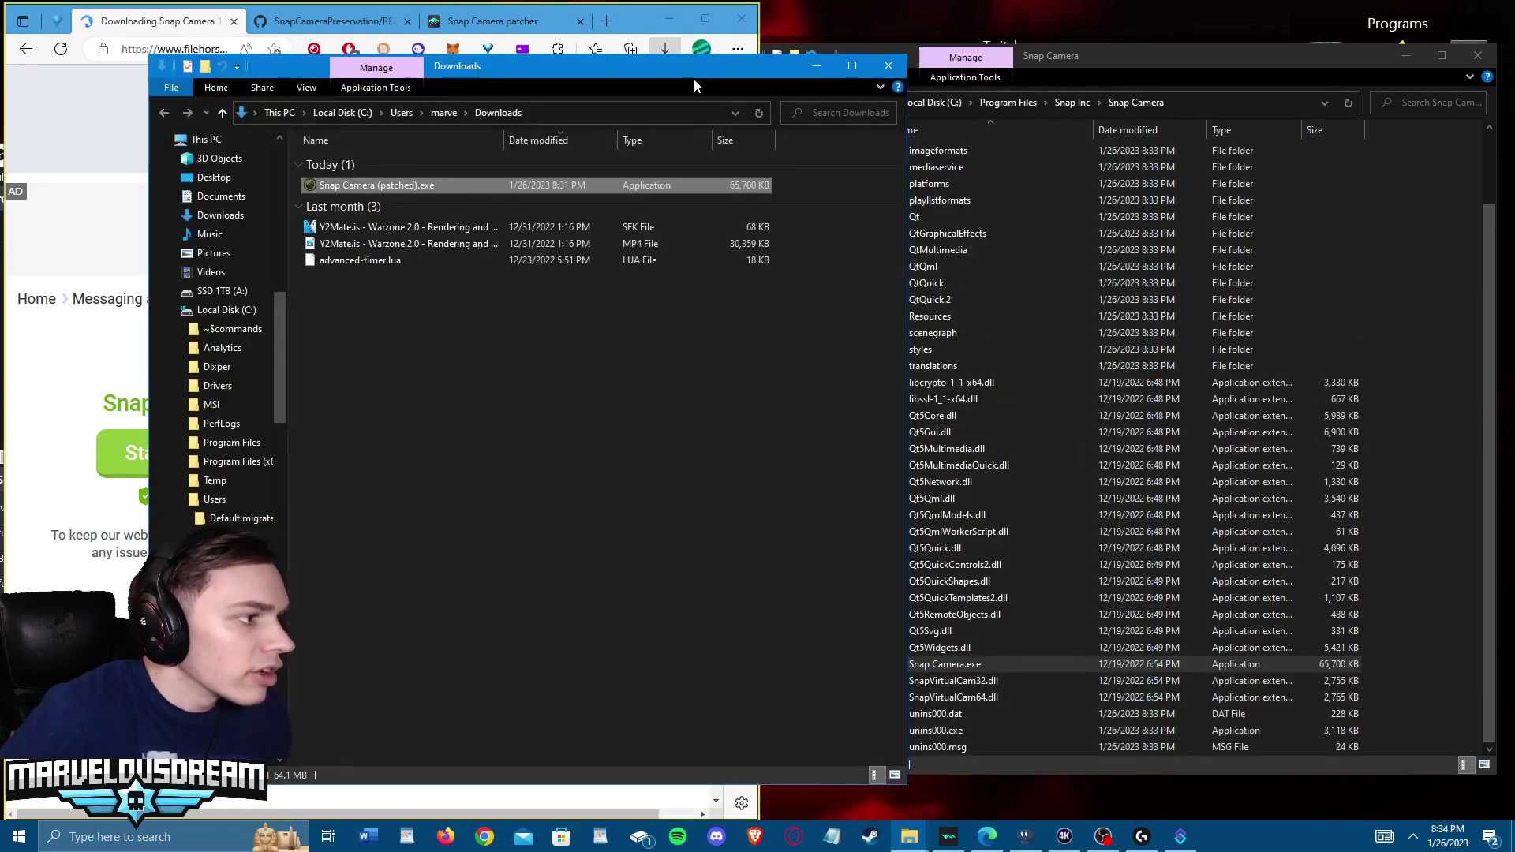
Delete the original Snap Camera.exe and move Snap Camera (patched).exe into the Snap Camera folder
left_click_drag(597, 67, 509, 53)
right_click(961, 666)
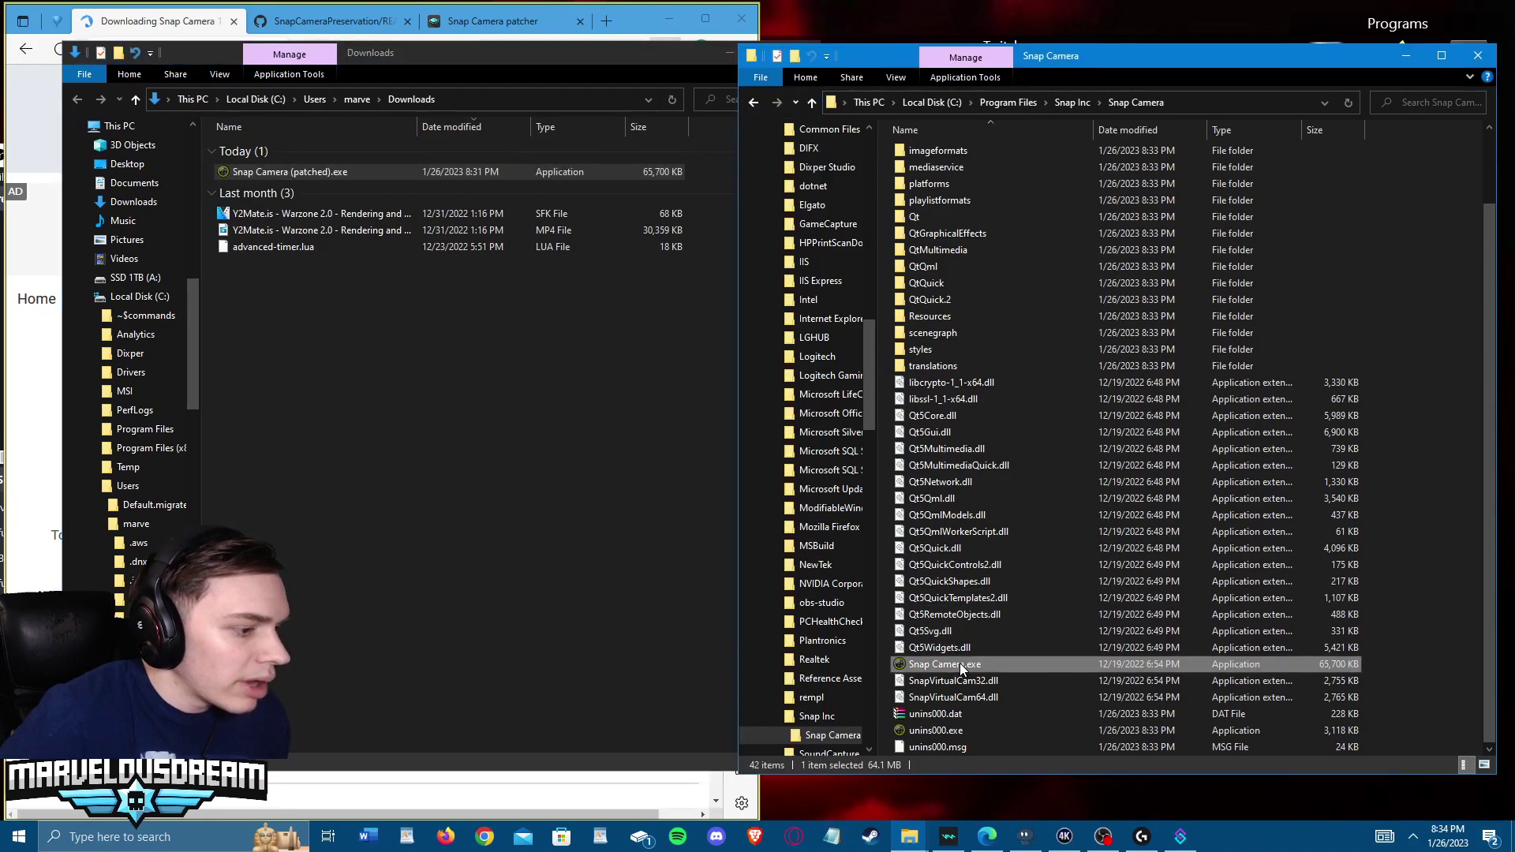
left_click(1026, 610)
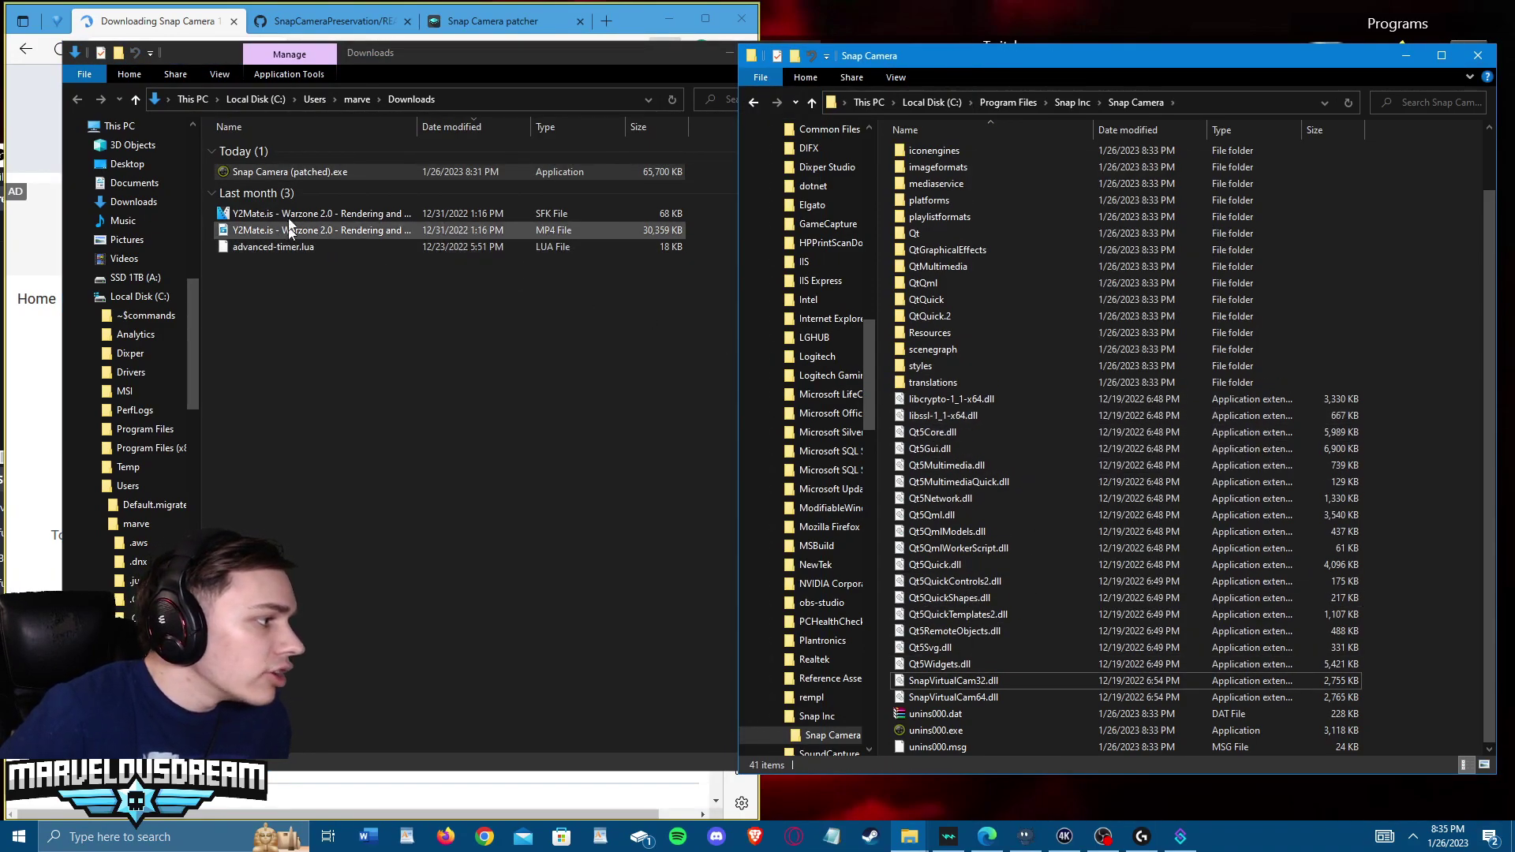
left_click_drag(282, 181, 1047, 552)
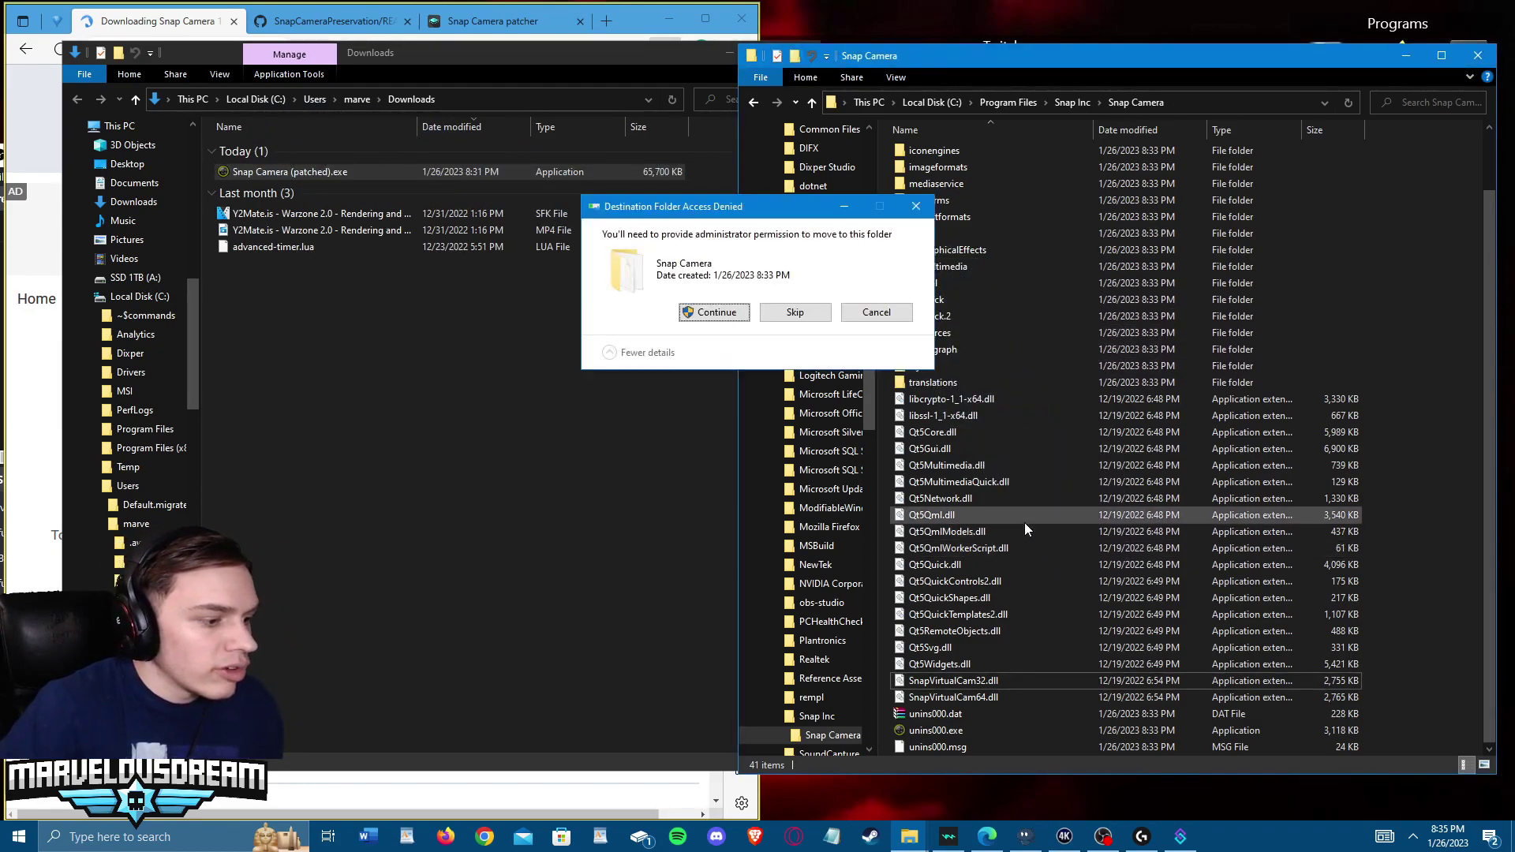
left_click(701, 323)
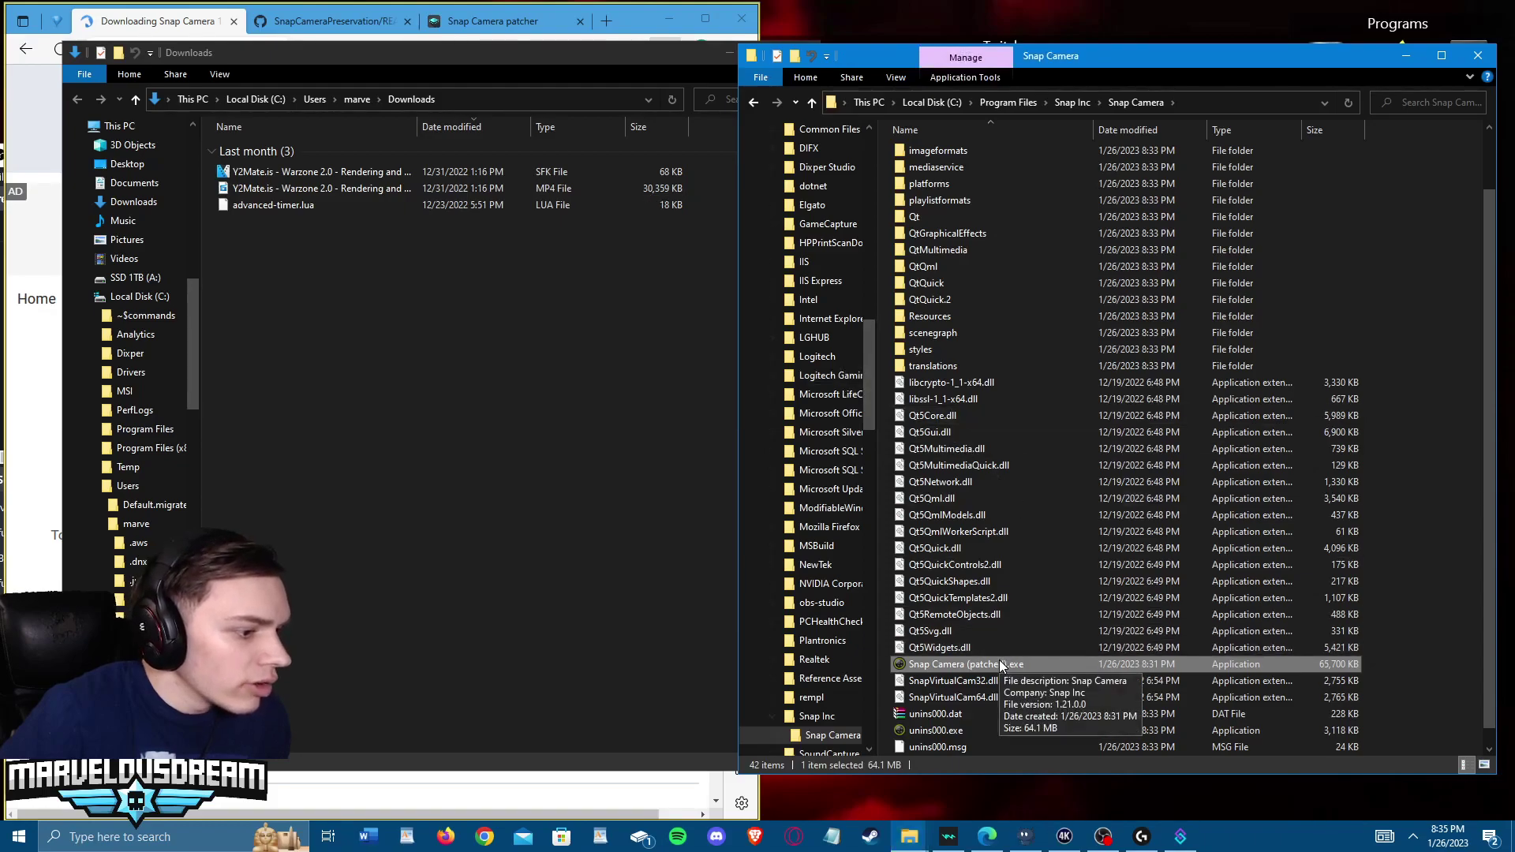
Rename the moved patched file to Snap Camera.exe, granting administrator permission
right_click(999, 667)
left_click(1043, 625)
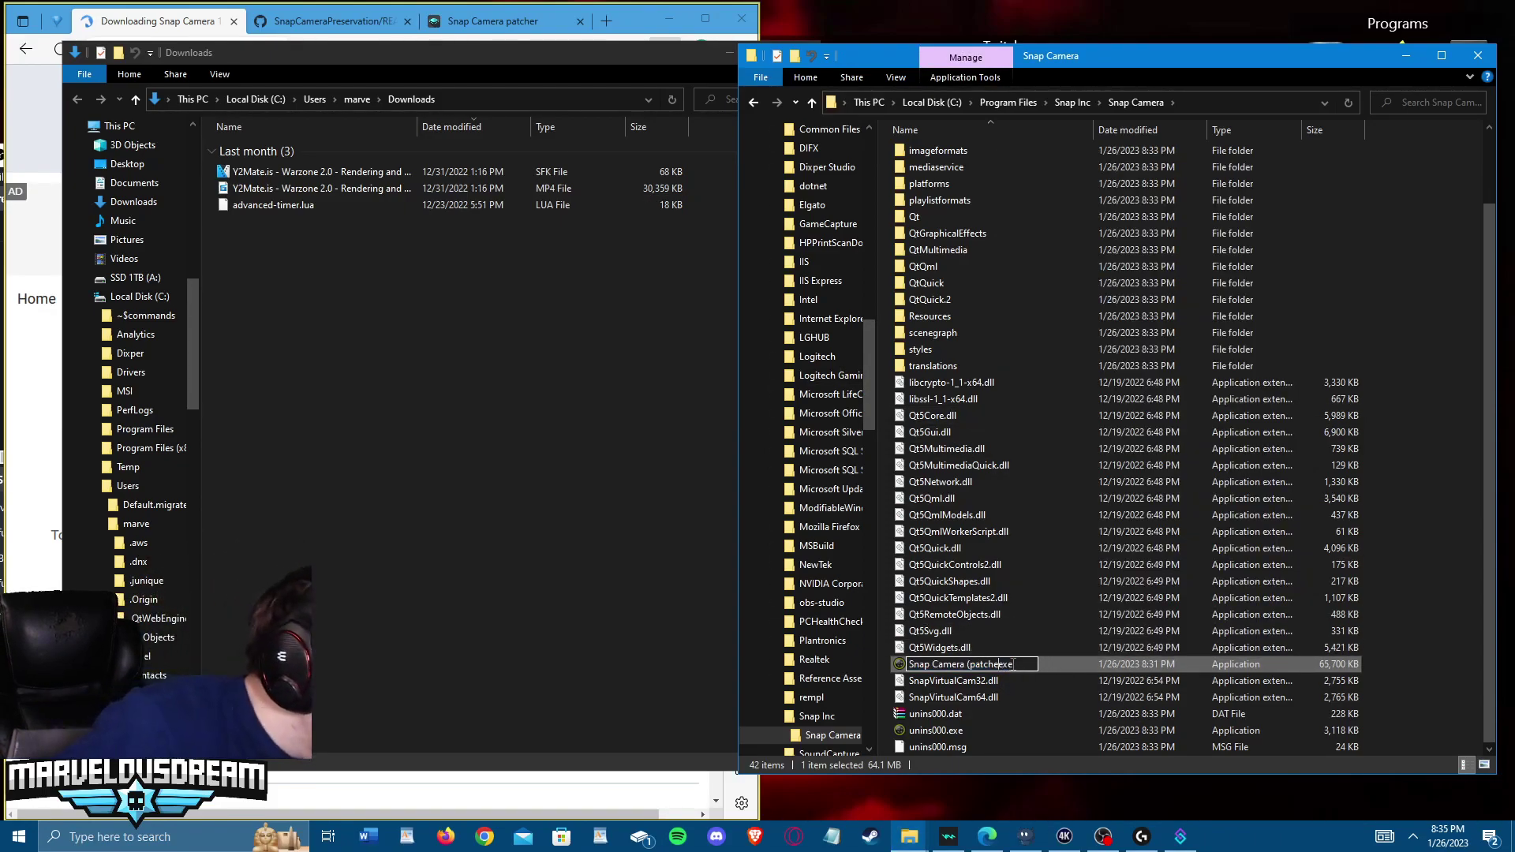
key("BackSpace")
key("BackSpace")
key("BackSpace")
key("BackSpace")
key("BackSpace")
key("BackSpace")
key("BackSpace")
key("BackSpace")
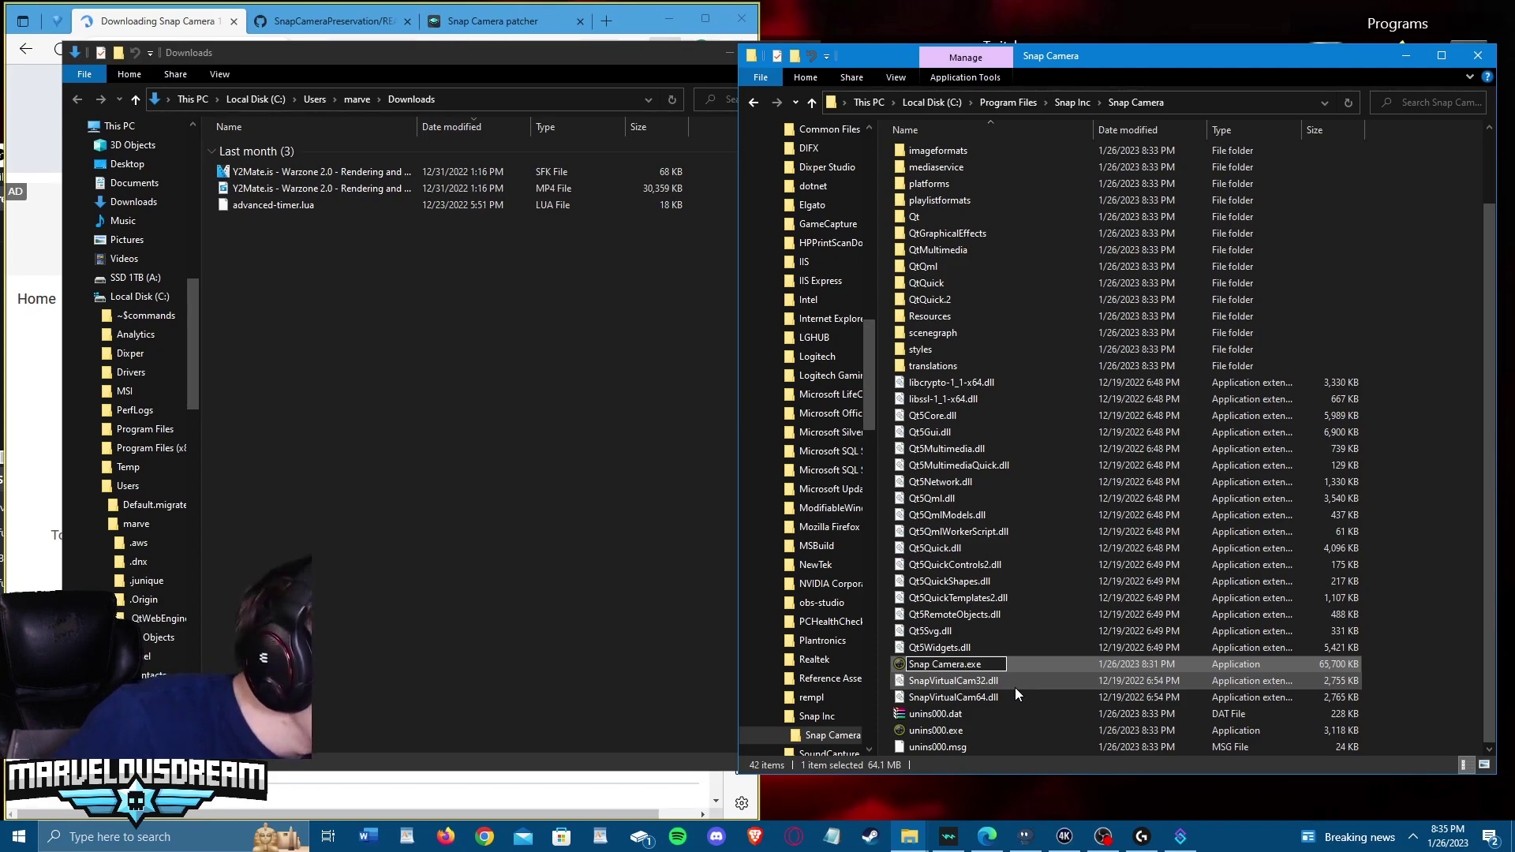
key("Return")
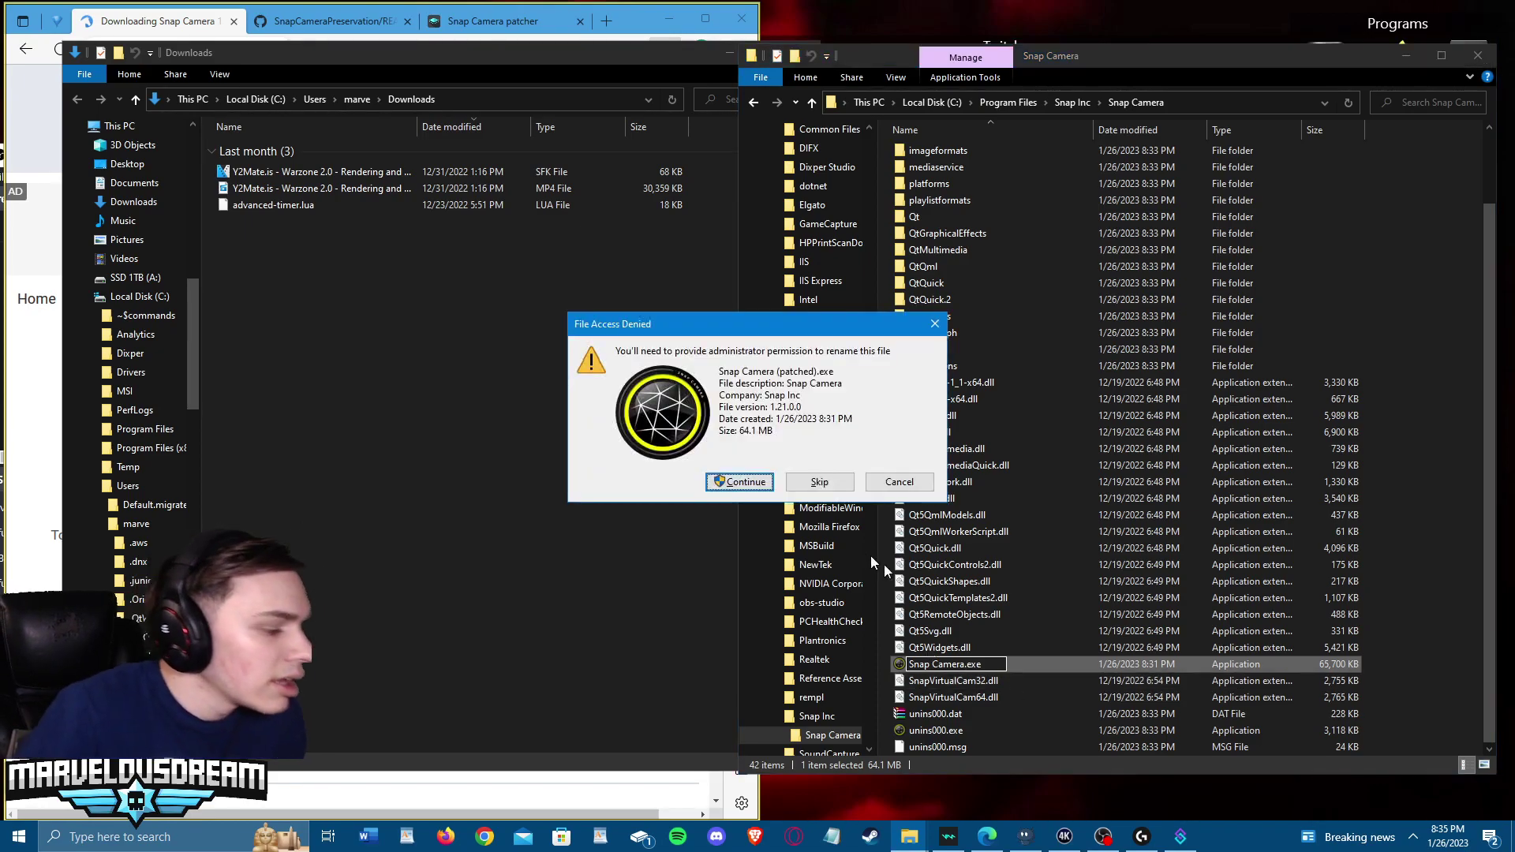
left_click(739, 481)
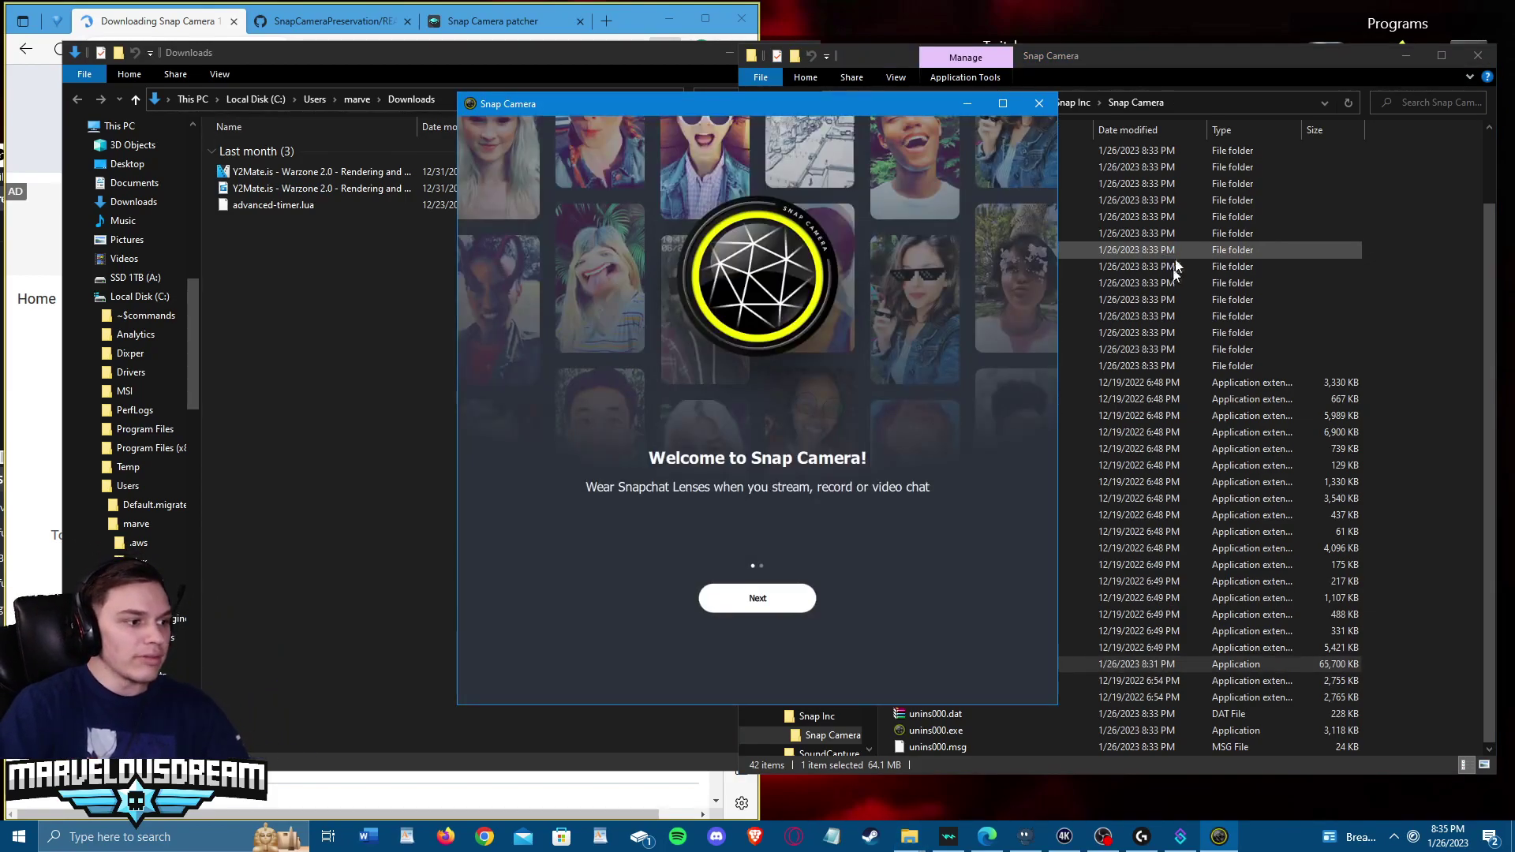
Complete the two-page welcome tutorial to reach the lens browser, then open Snap Camera settings
left_click(780, 601)
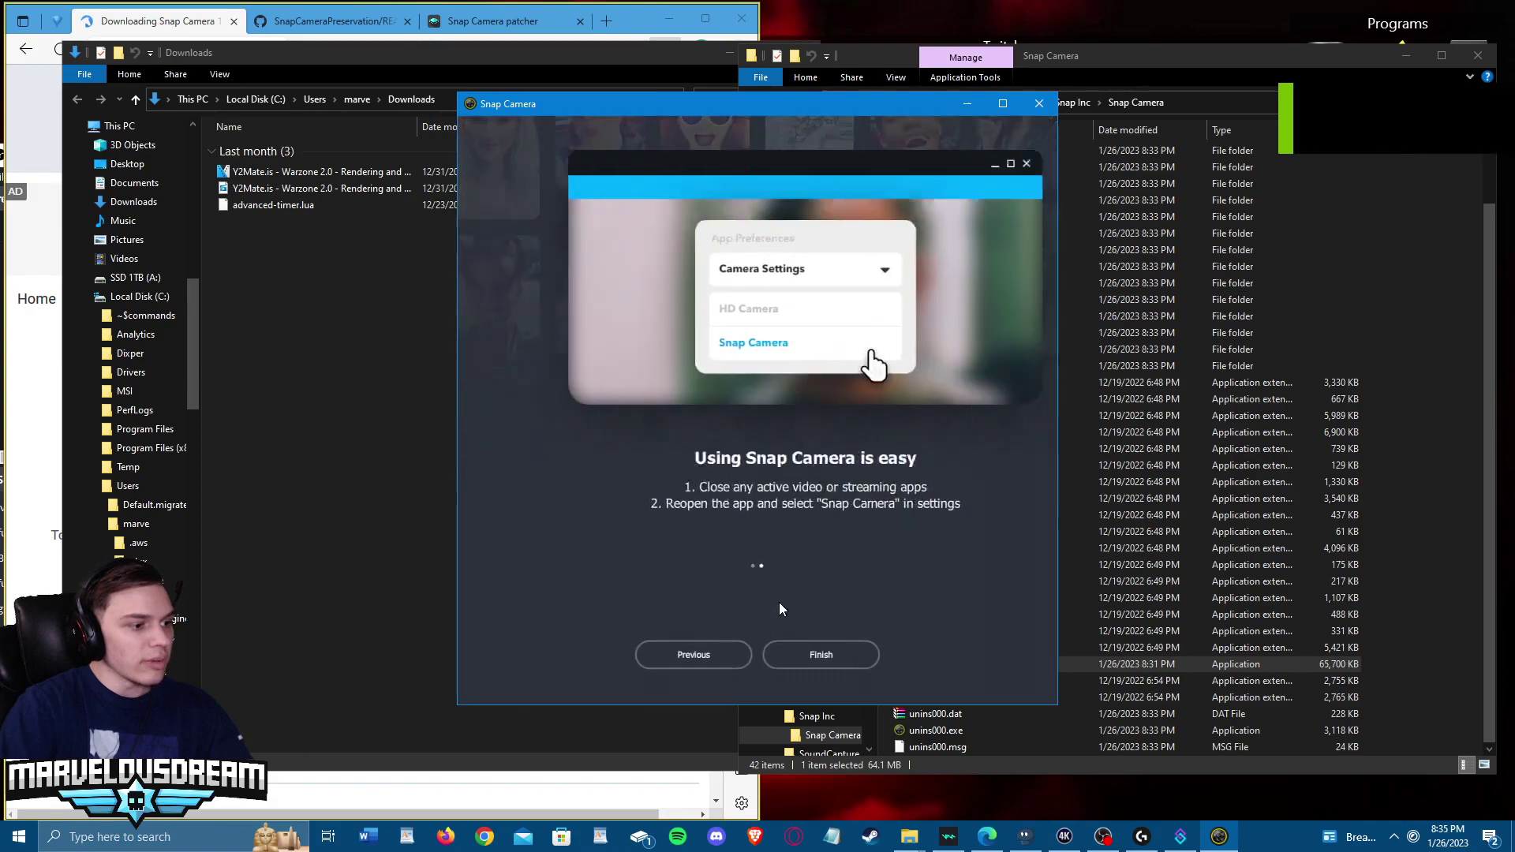
left_click(820, 654)
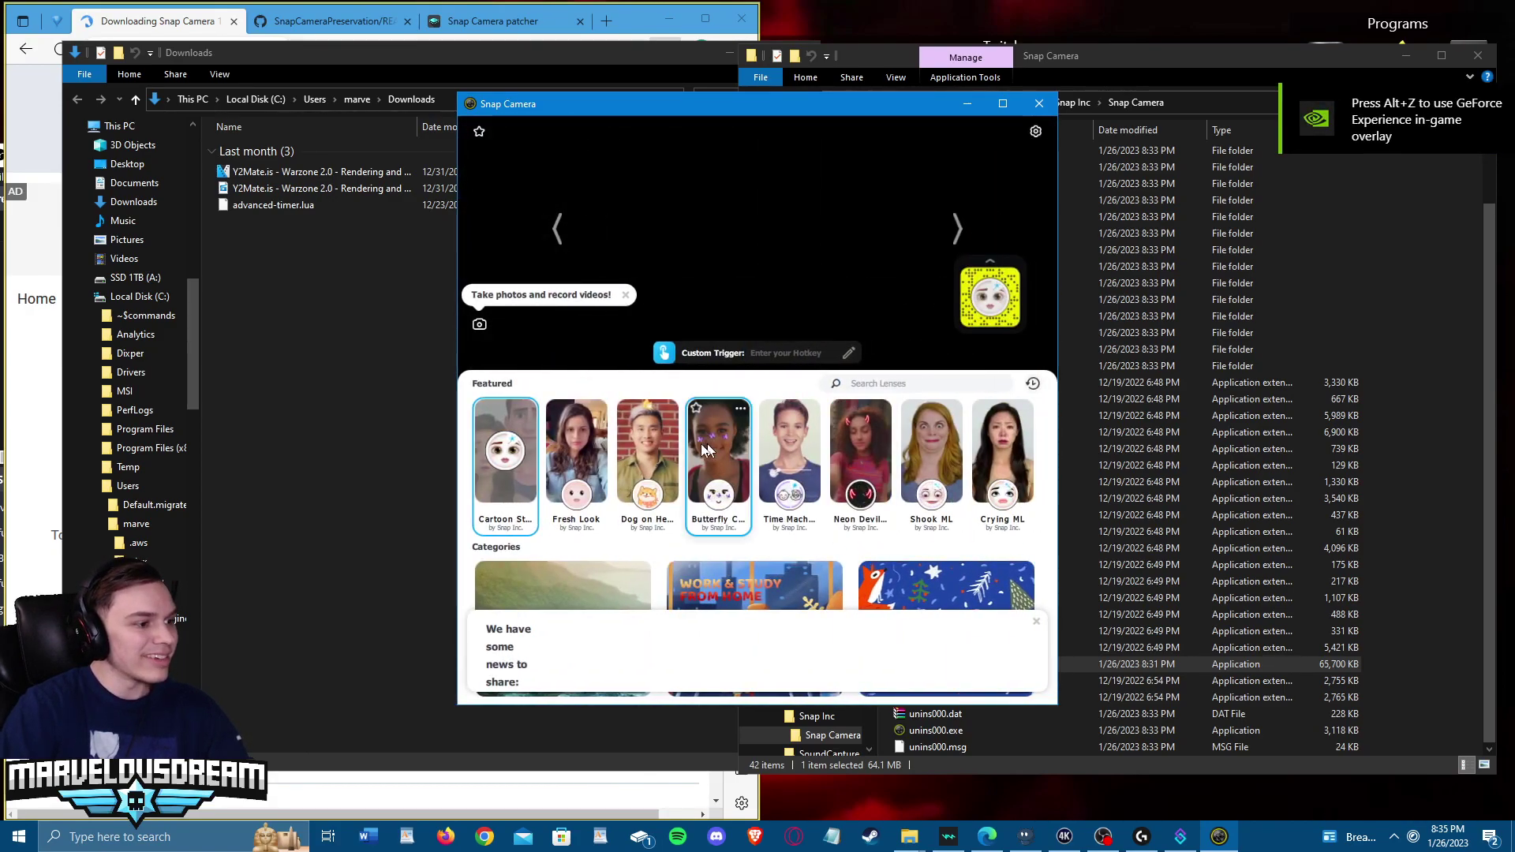
left_click(1036, 132)
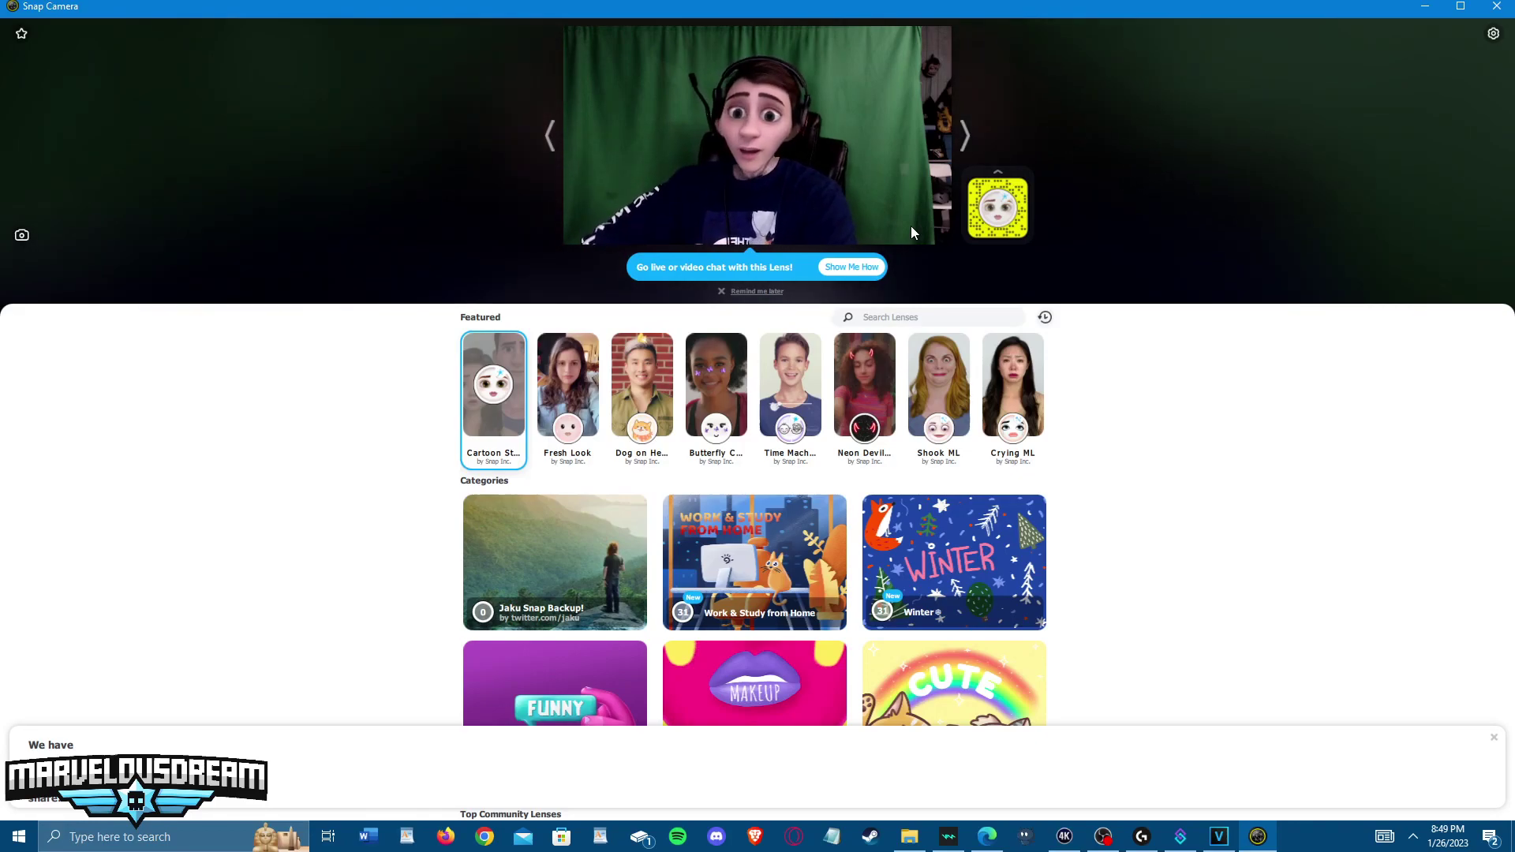
left_click(1096, 840)
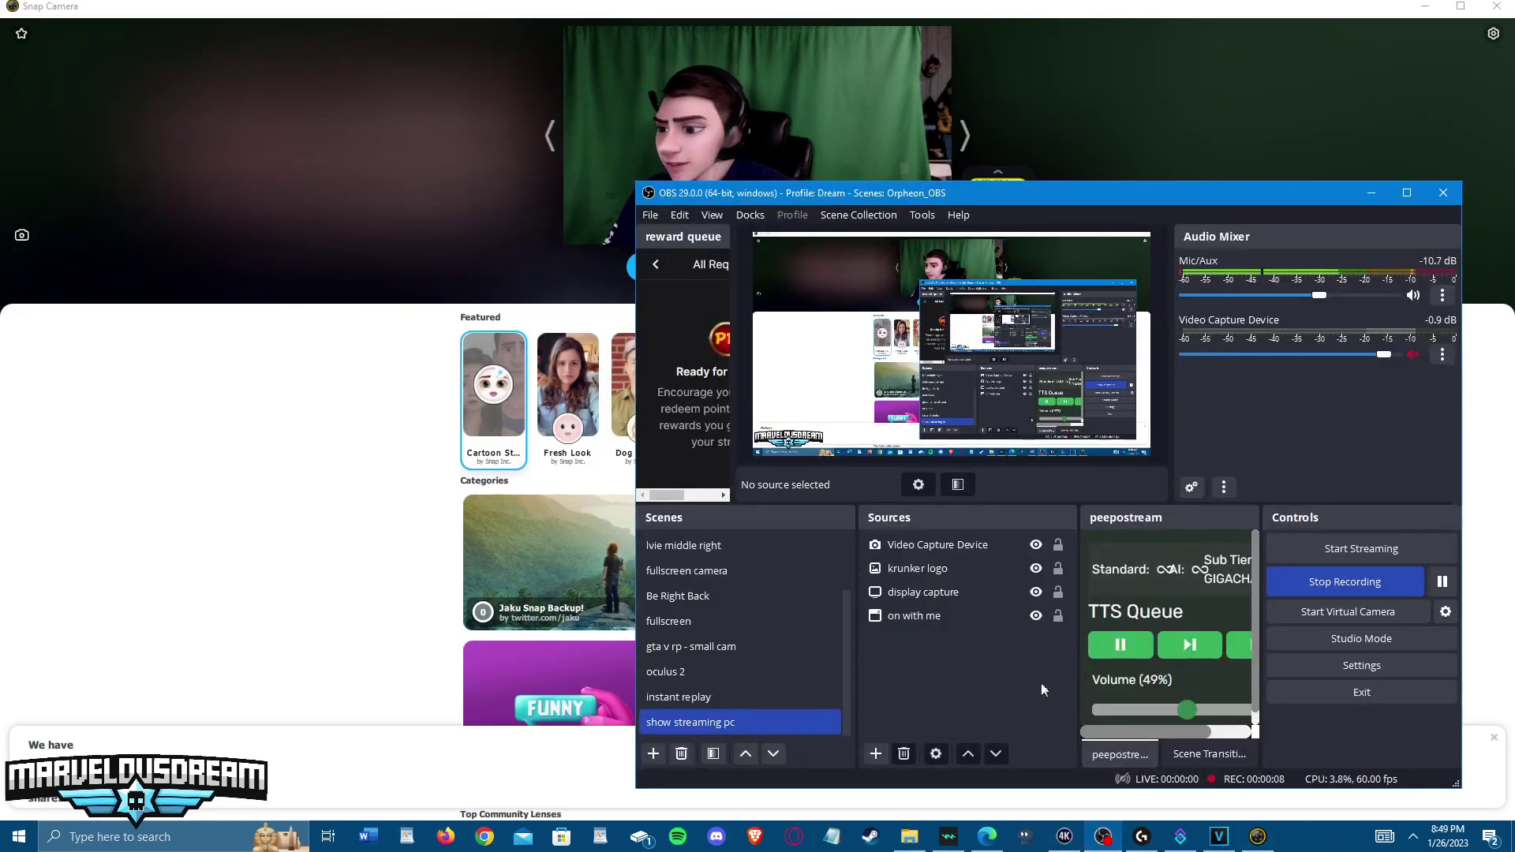
Open and dismiss the Video Capture Device source's options and the add-source list
left_click(949, 551)
right_click(949, 550)
left_click(884, 718)
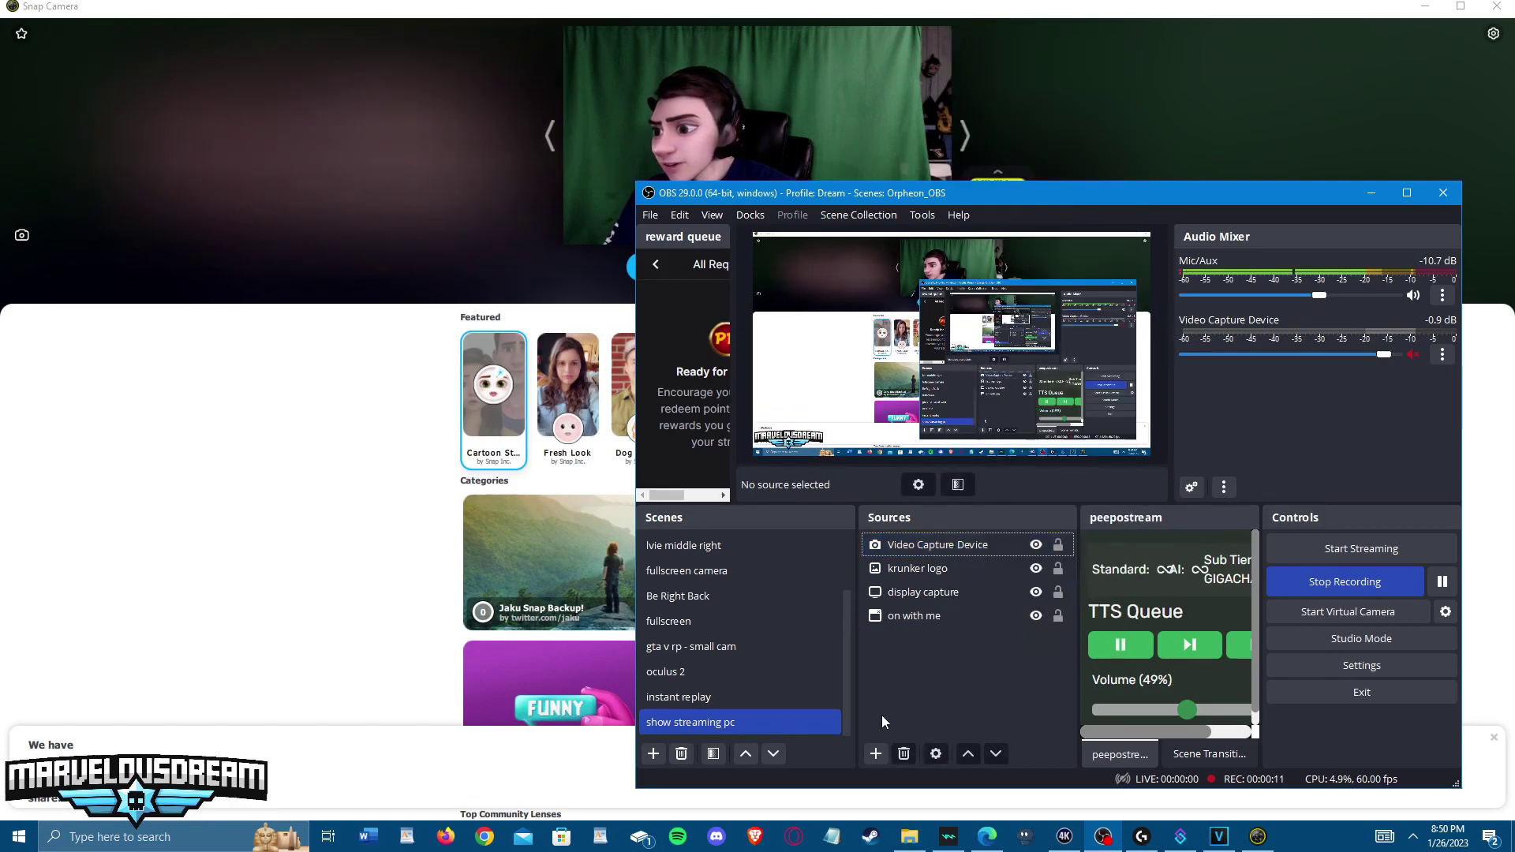
left_click(876, 756)
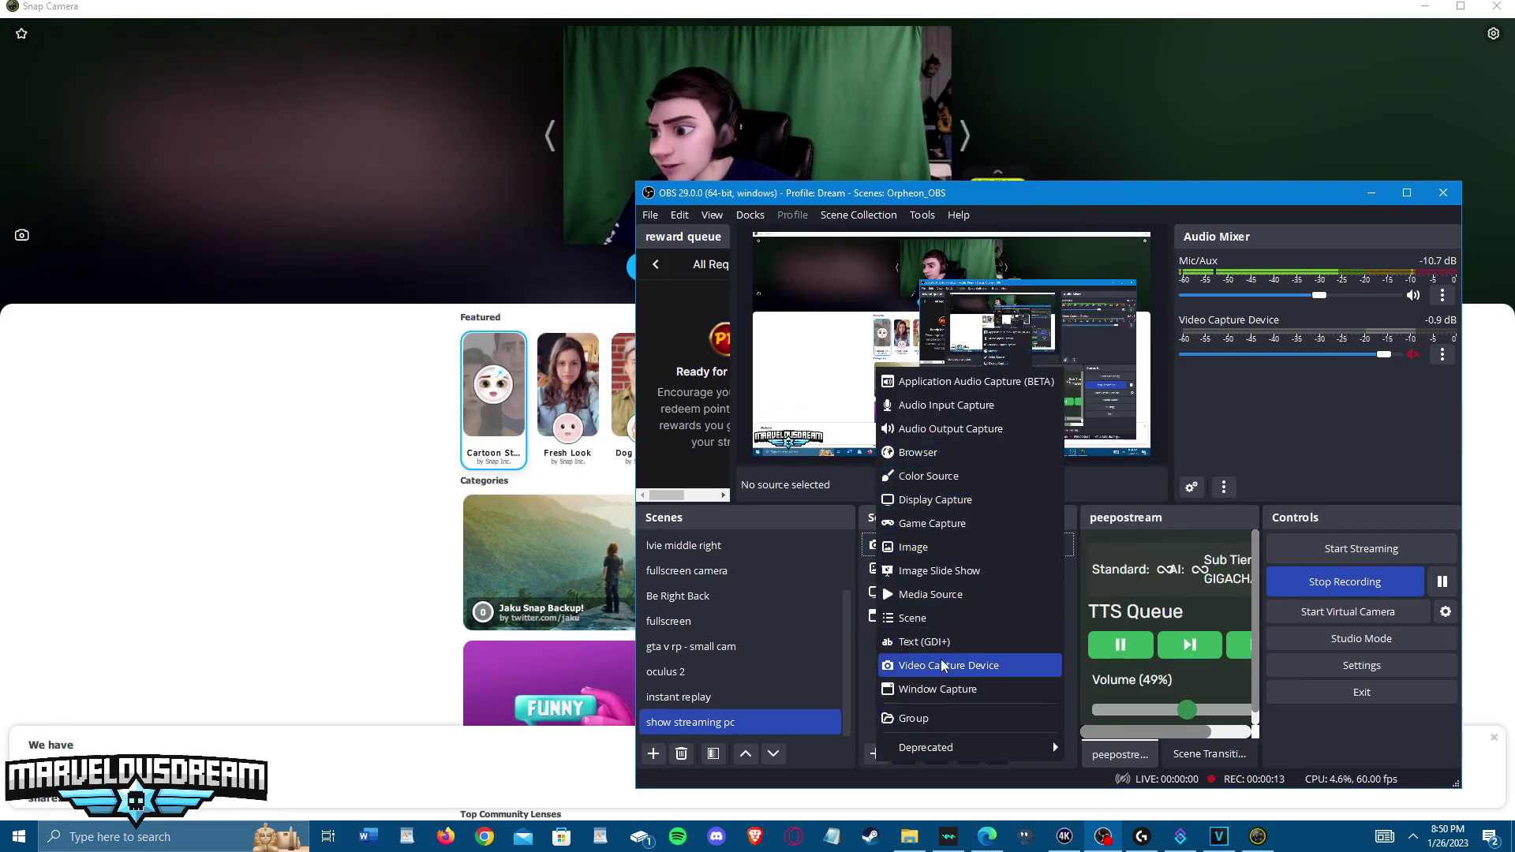
left_click(835, 672)
Set the Video Capture Device source to Snap Camera with Device Default resolution/FPS type
left_click(933, 546)
right_click(933, 546)
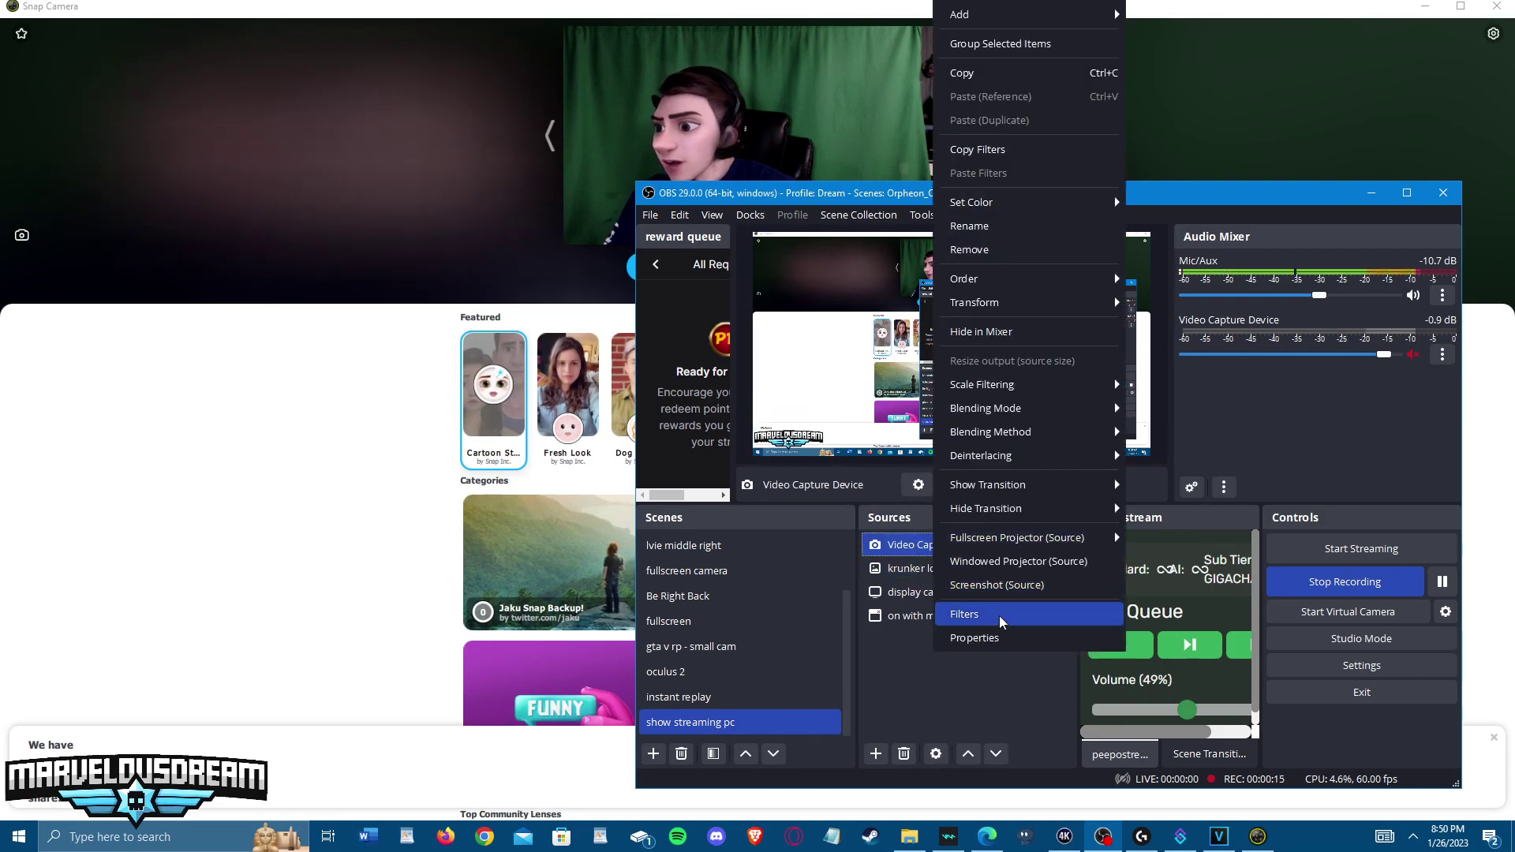
left_click(1002, 641)
left_click(976, 497)
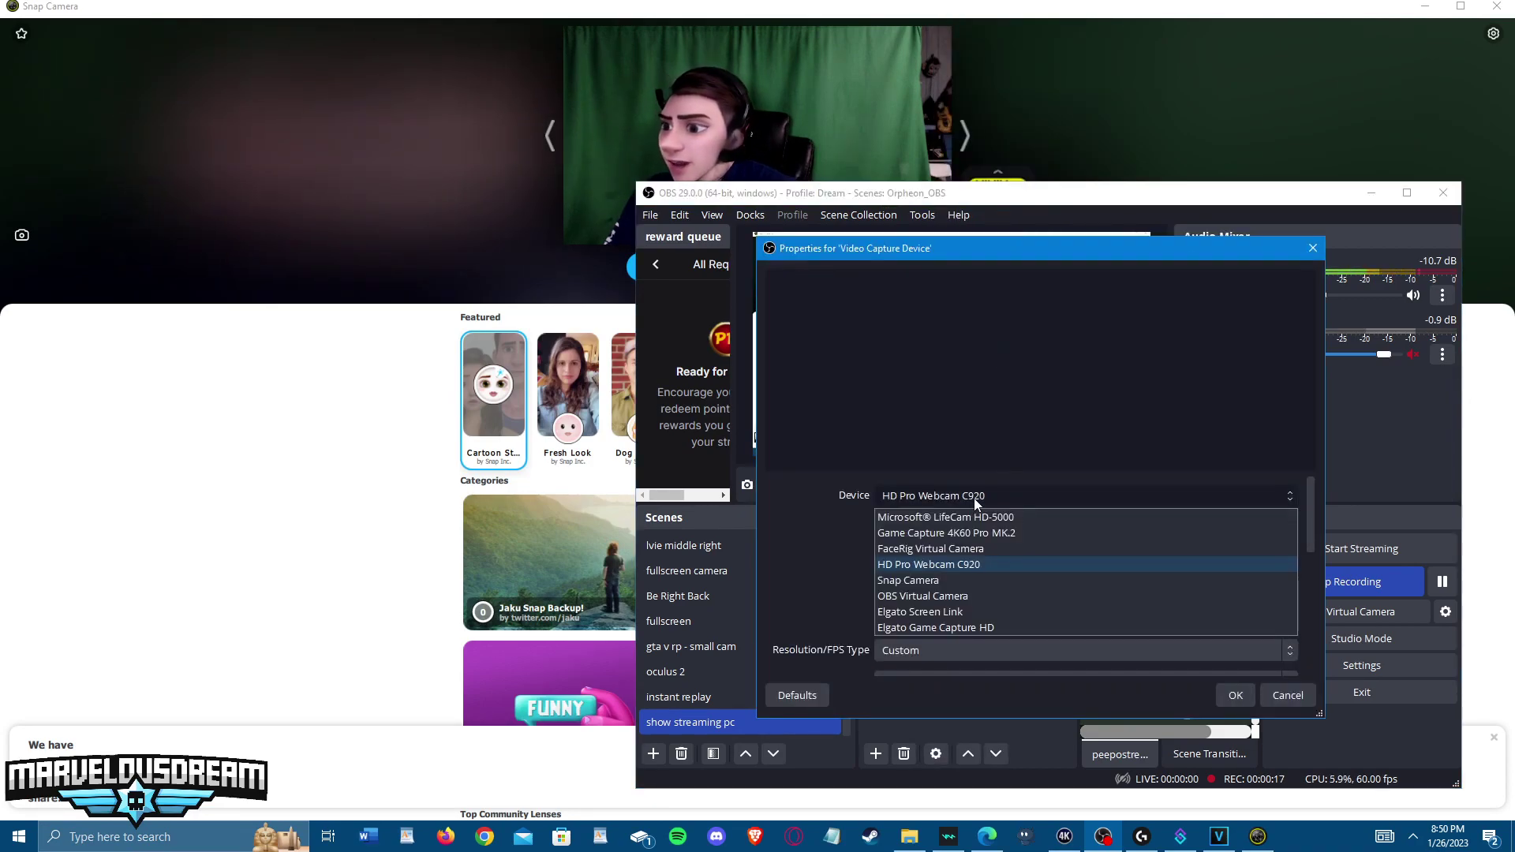
left_click(945, 581)
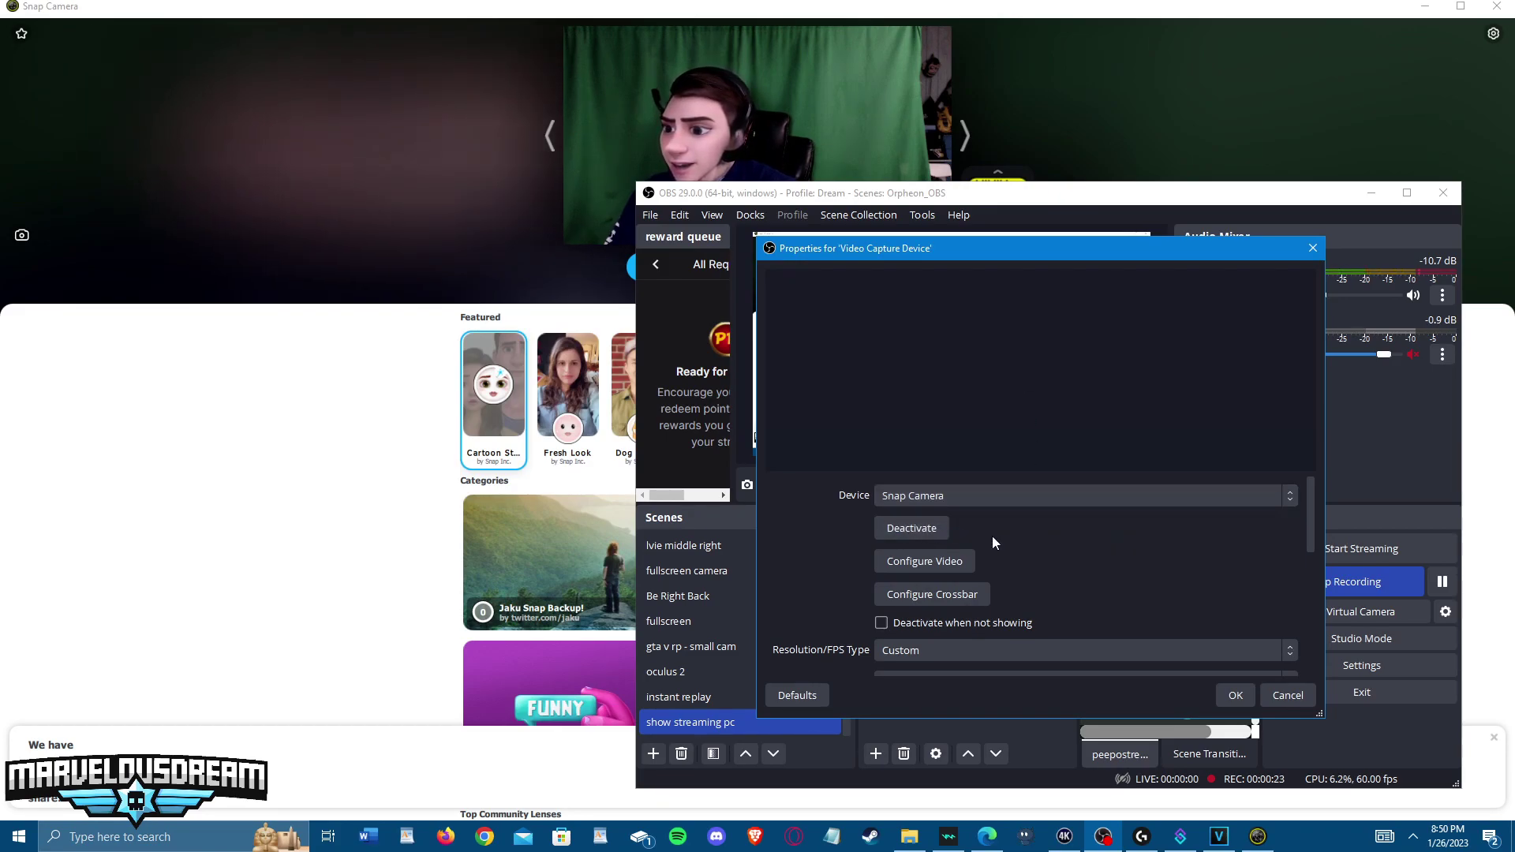
scroll(1026, 533, "down", 2)
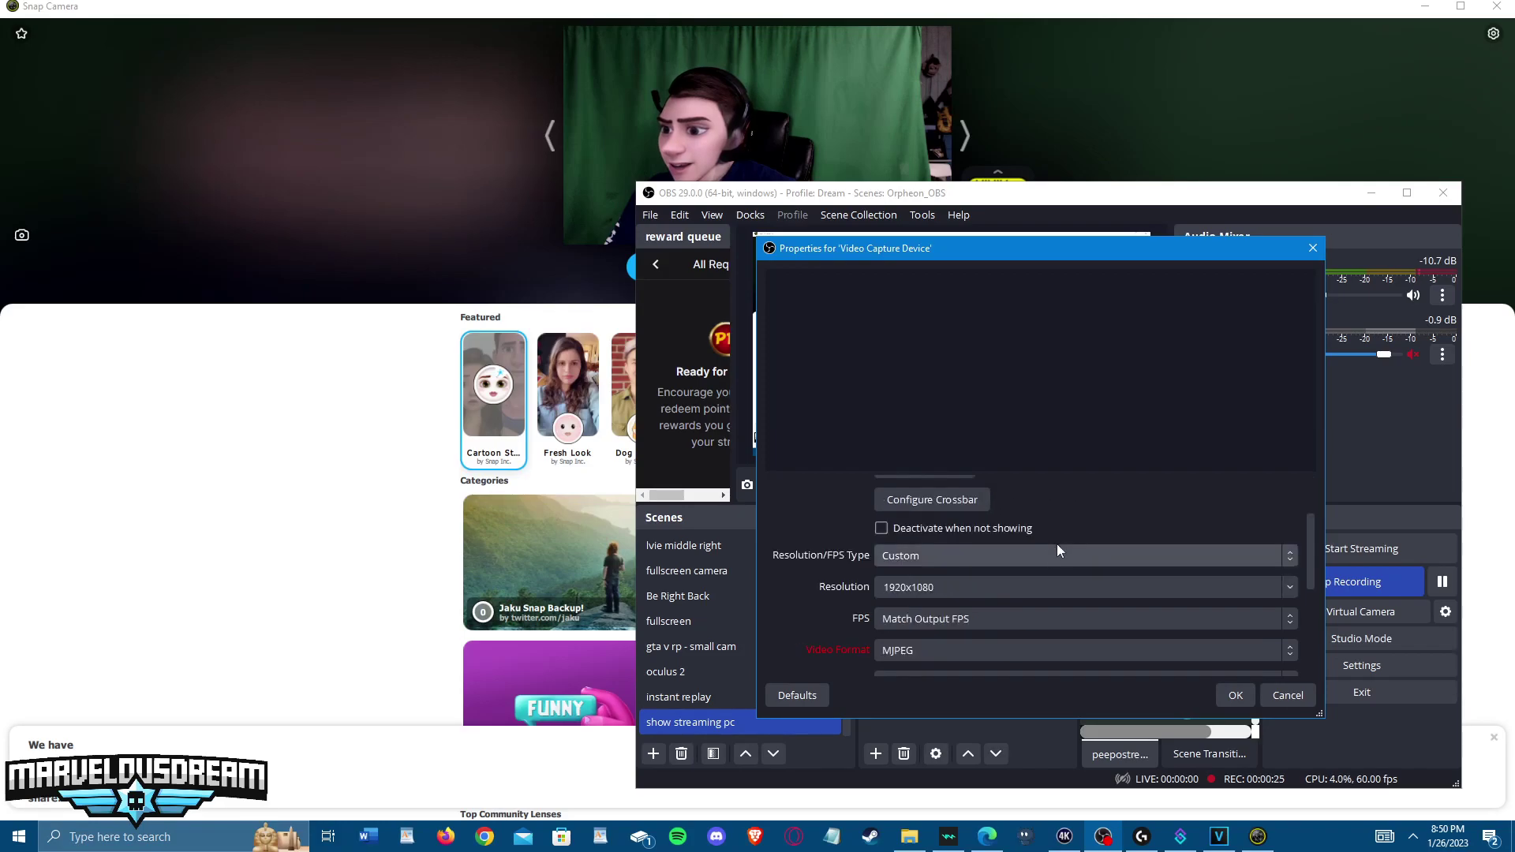
left_click(970, 565)
left_click(963, 573)
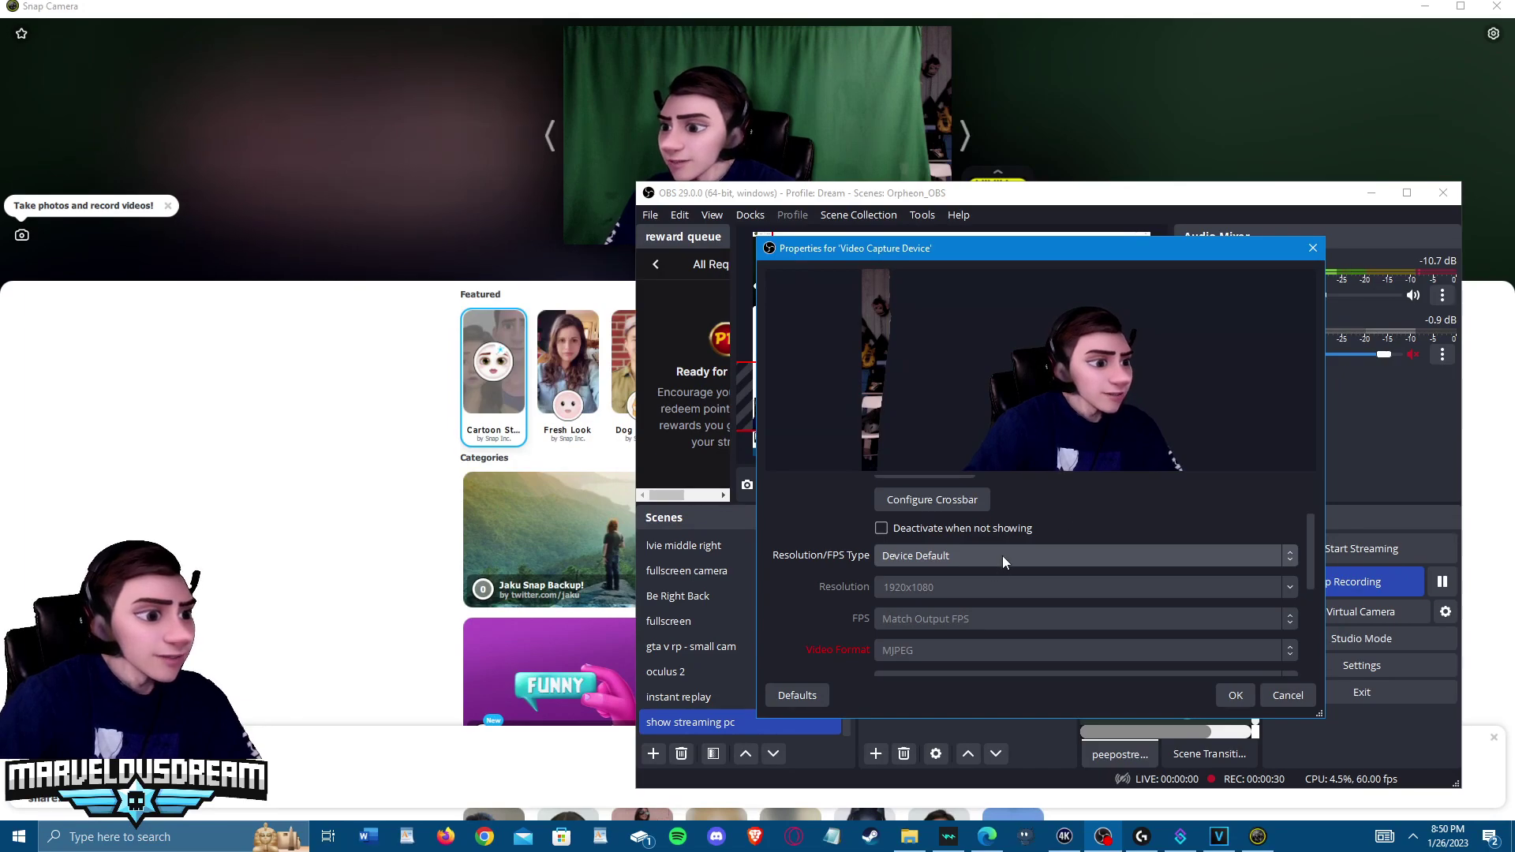
left_click(1246, 694)
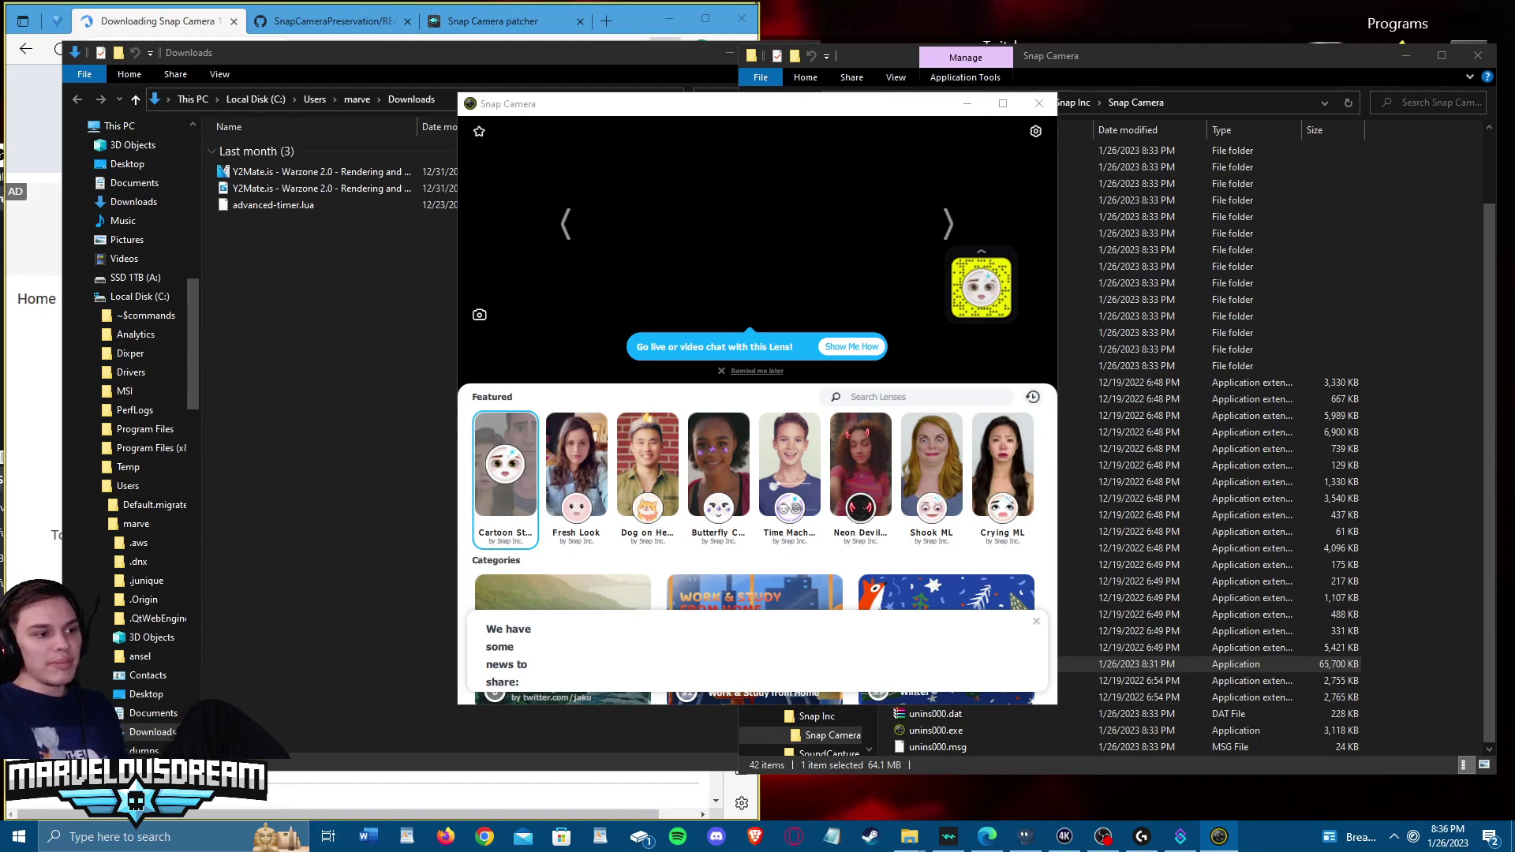
Maximize the Snap Camera window so the lens browser fills the screen
left_click(997, 107)
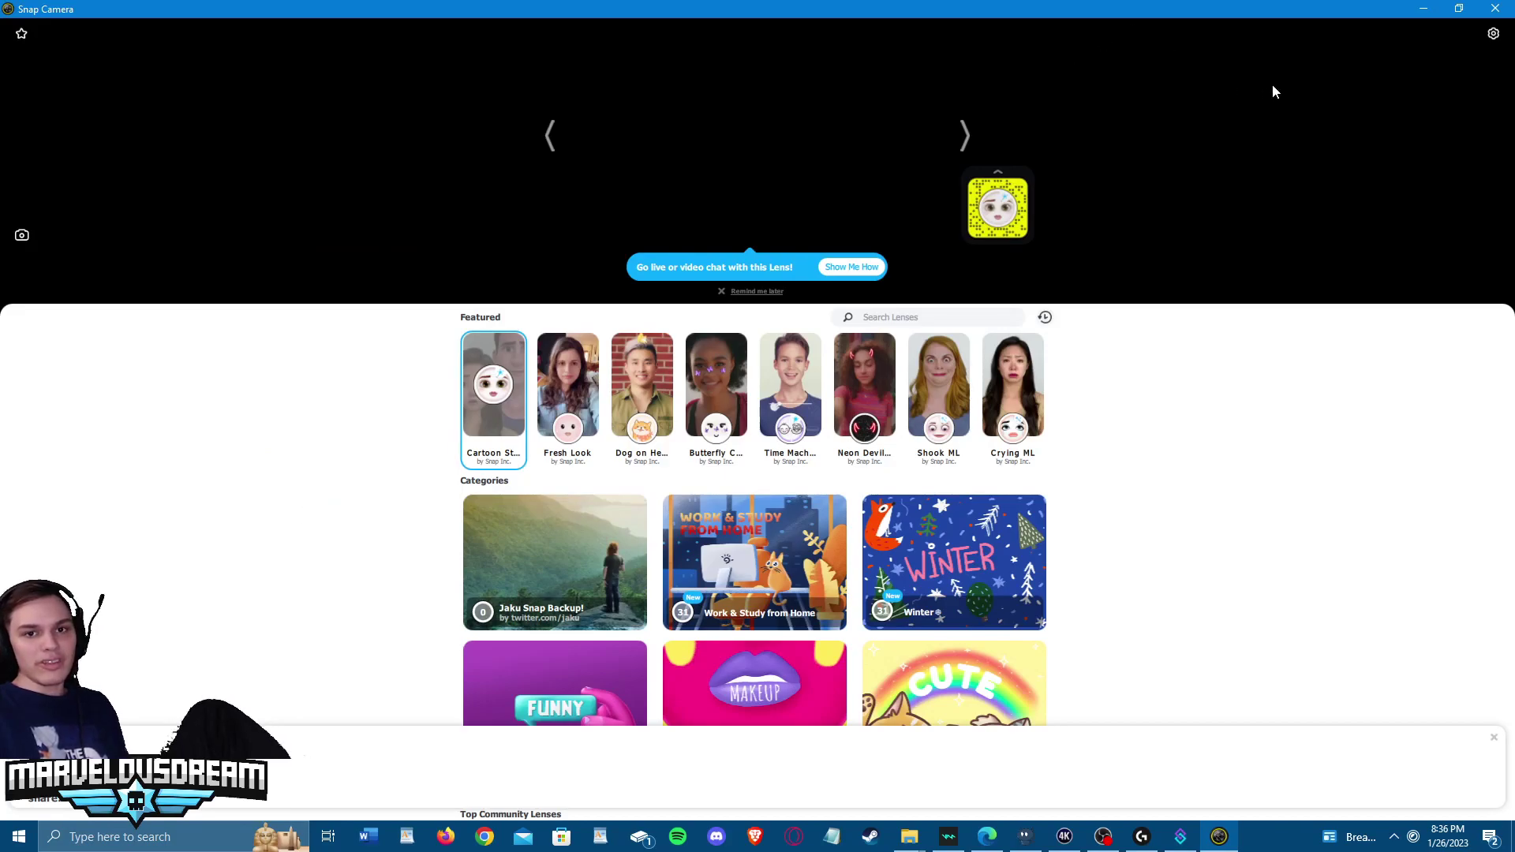